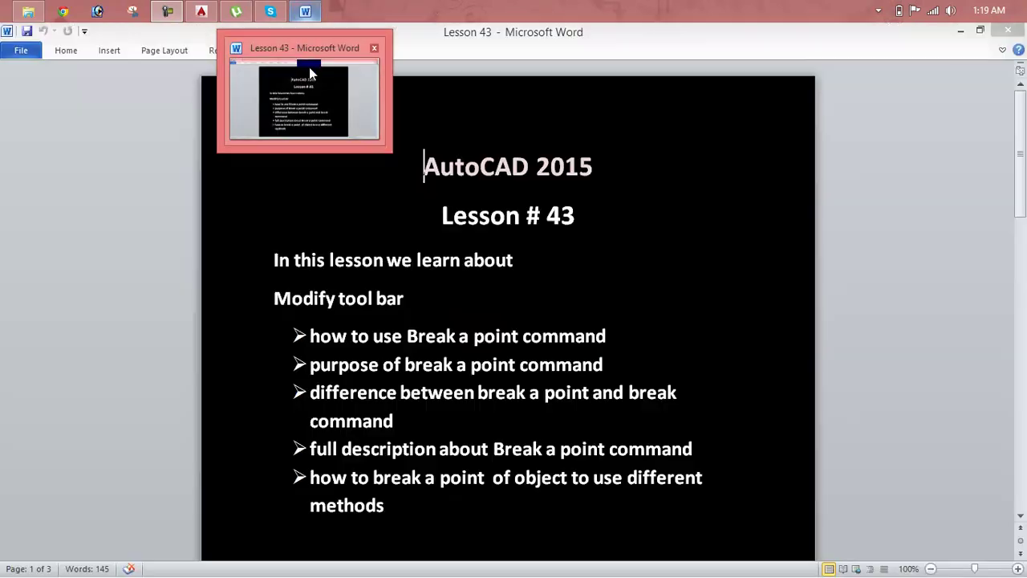
Restore the Lesson 43 Break at Point outline document in Word
click(309, 66)
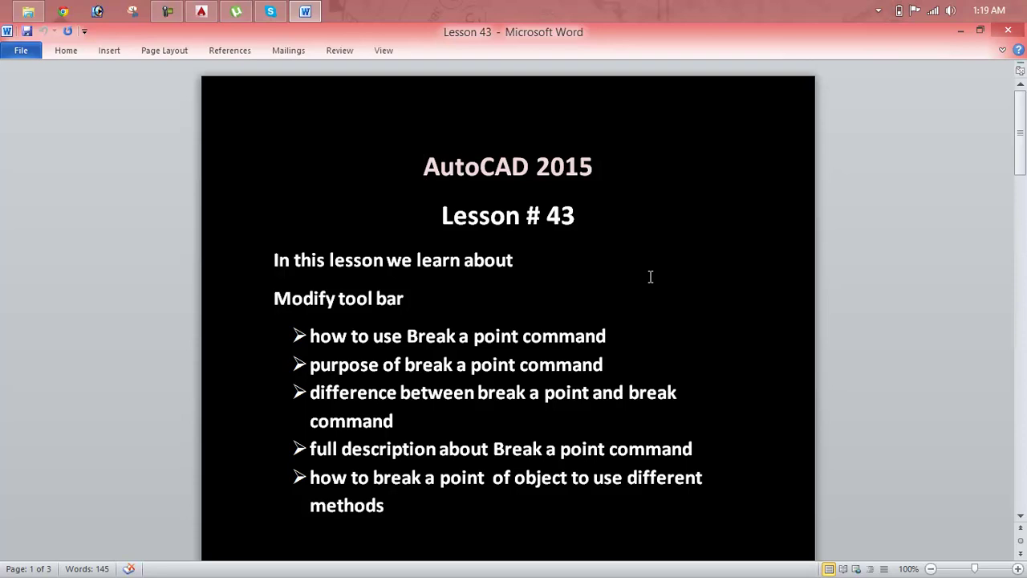
Switch to AutoCAD's empty Drawing3 and check the drawing units without changing them
click(204, 9)
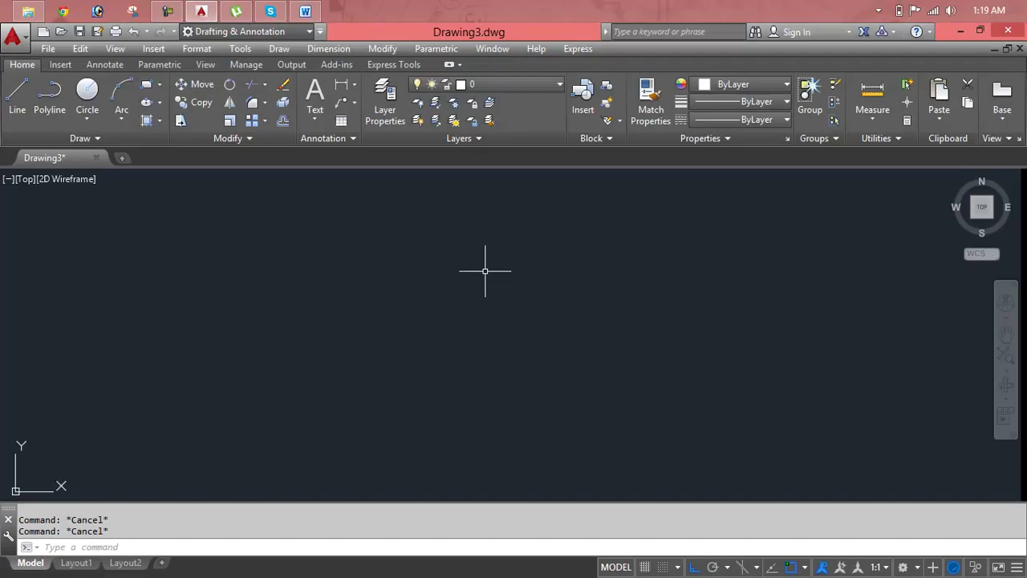
text(un)
key(Return)
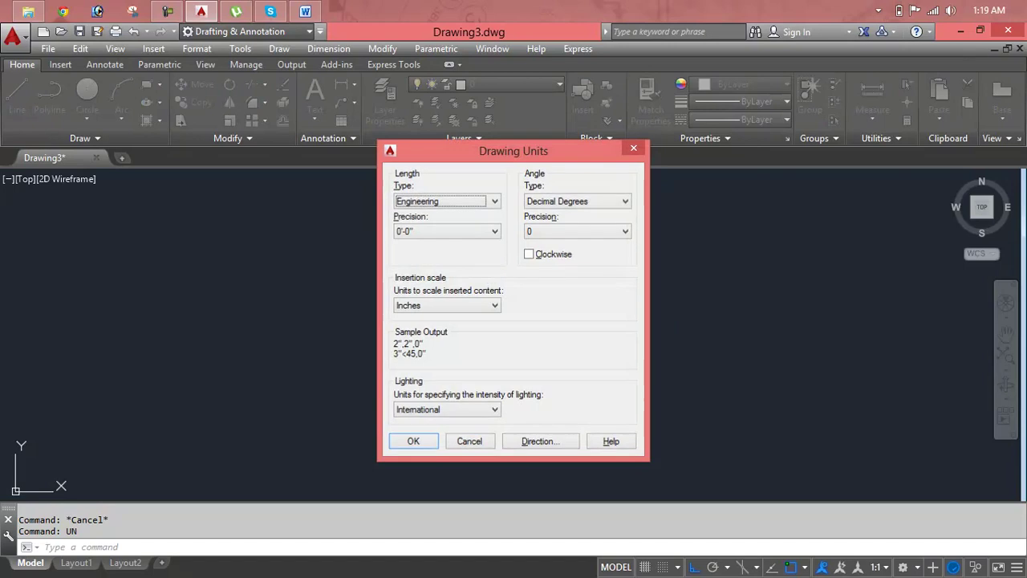
key(Escape)
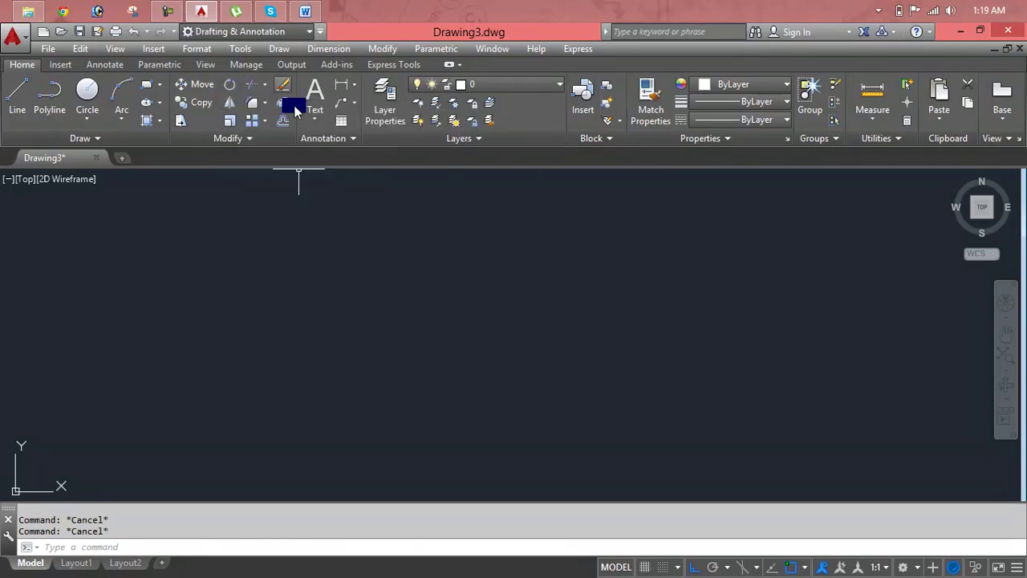
Expand the Modify panel and show the Modify menu's command list, including Break
click(247, 139)
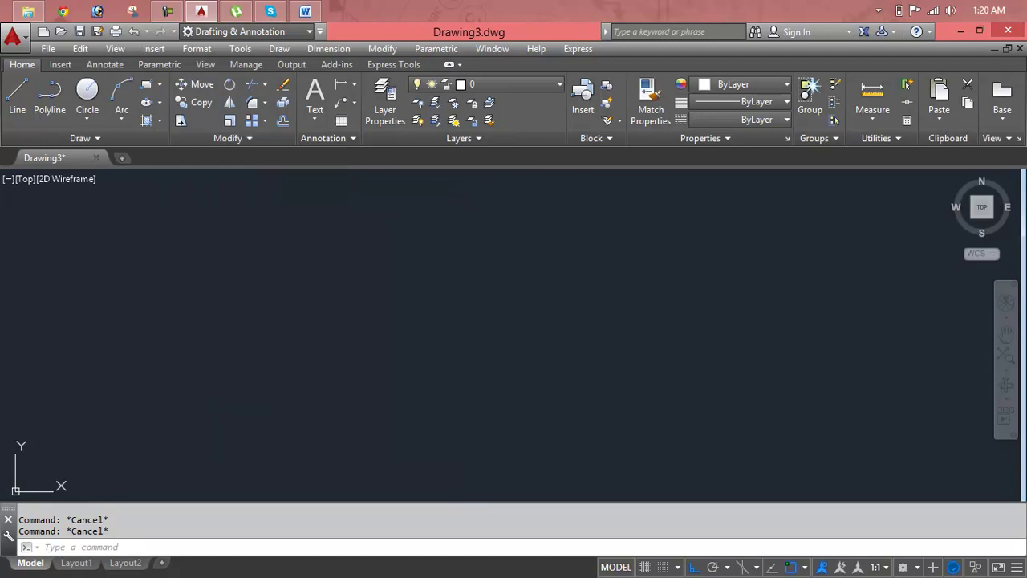
click(308, 49)
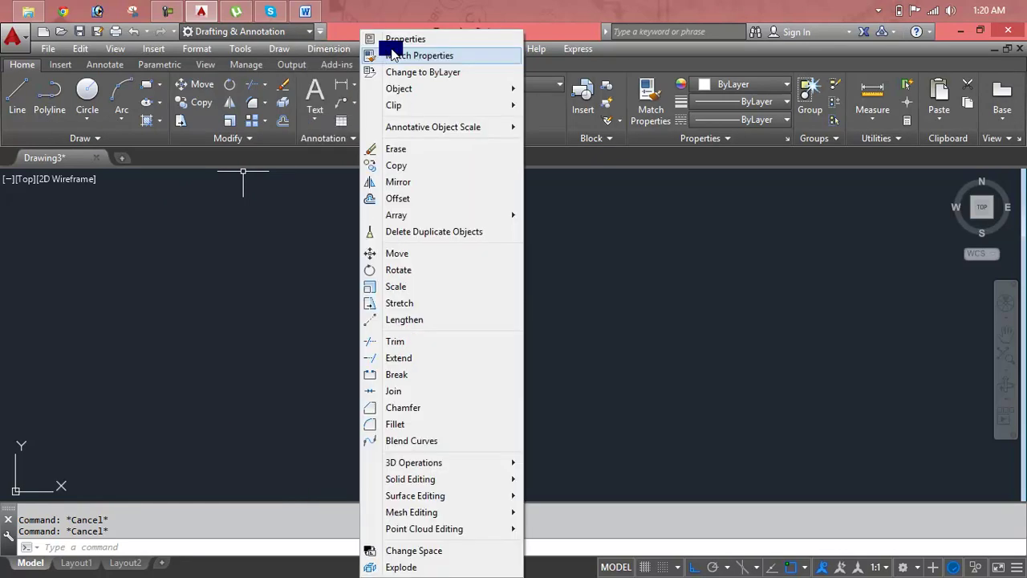
mouse_move(382, 49)
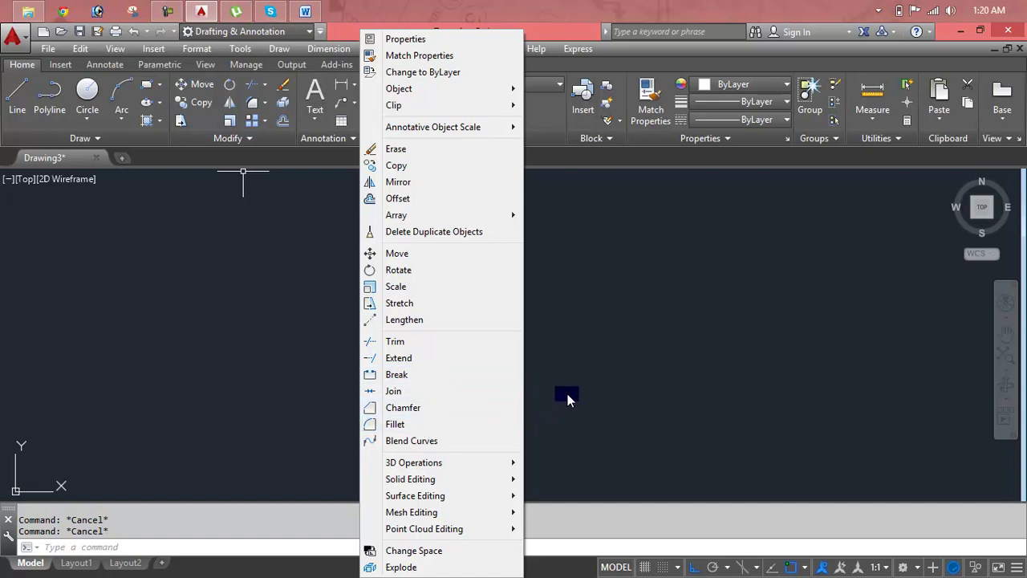
Draw a rectangle with the REC command
click(567, 399)
click(428, 277)
key(Escape)
key(Escape)
text(rec)
key(Return)
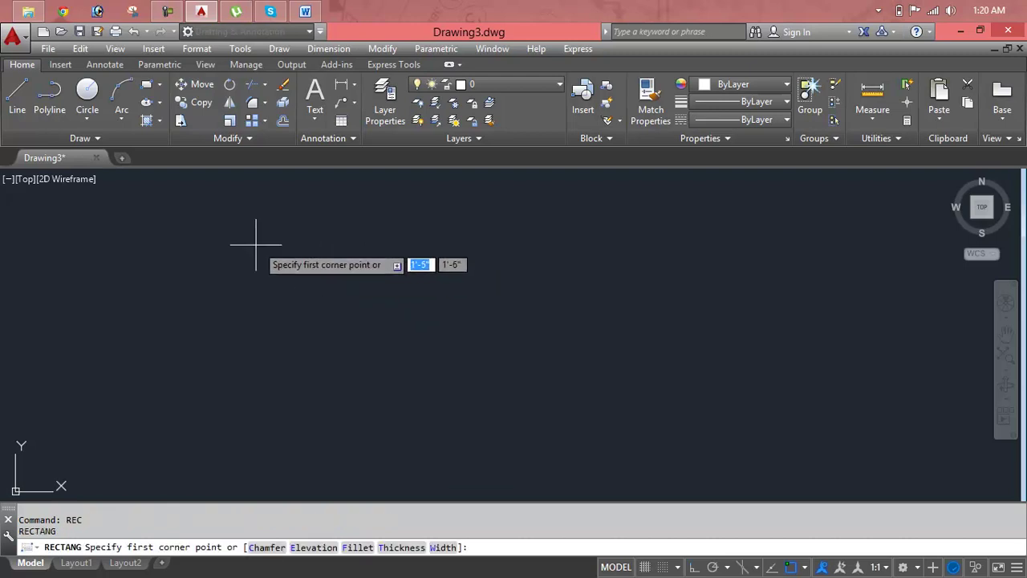
click(254, 244)
click(741, 400)
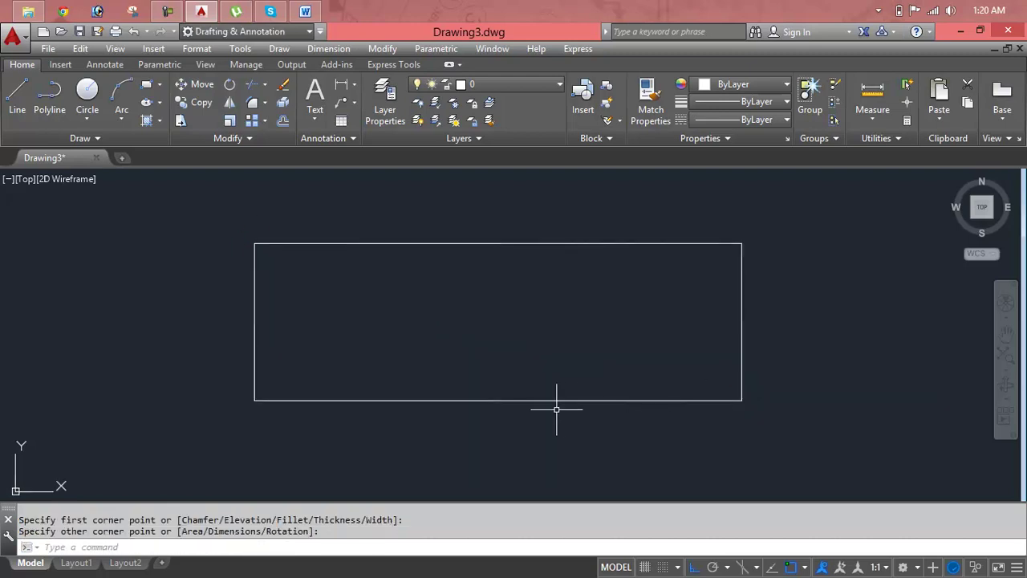
key(Escape)
key(Escape)
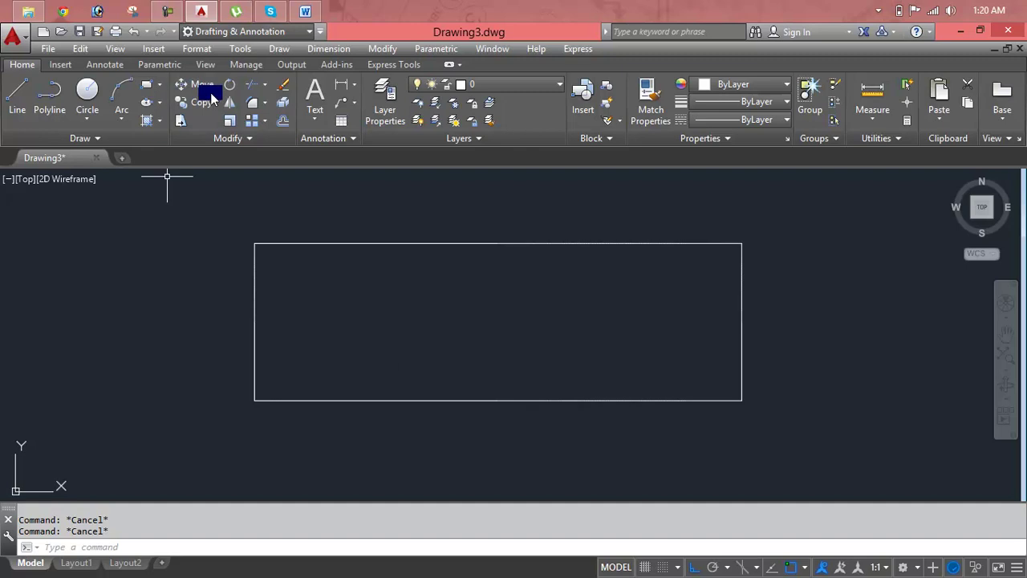
Split the rectangle's bottom edge at one point using Break at Point
click(229, 137)
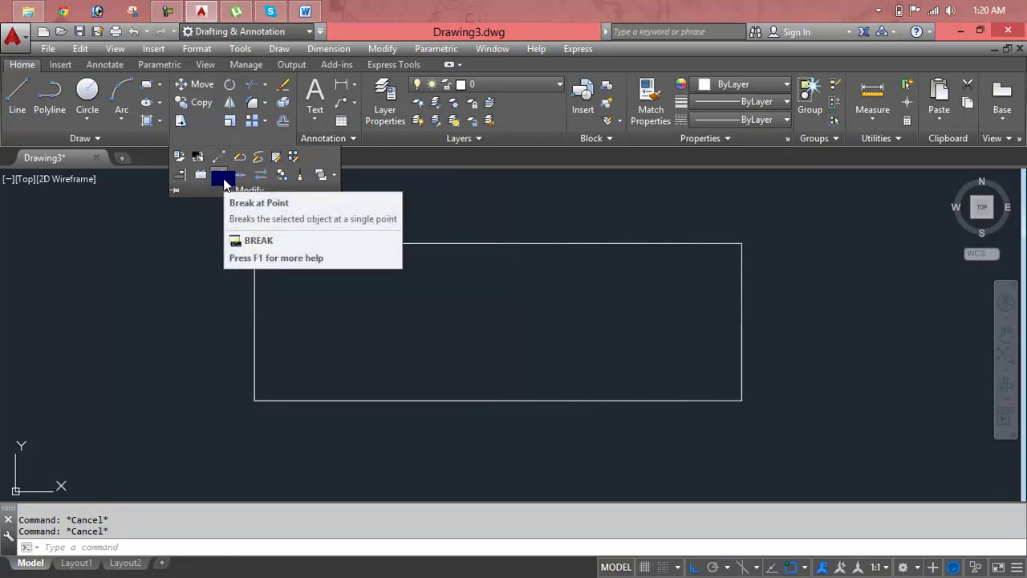
click(224, 182)
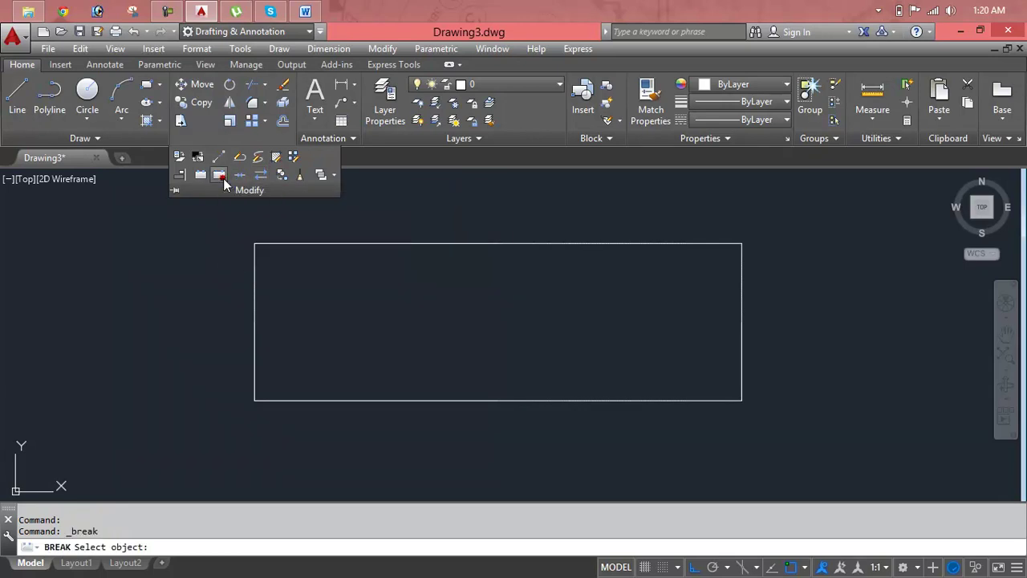
click(406, 399)
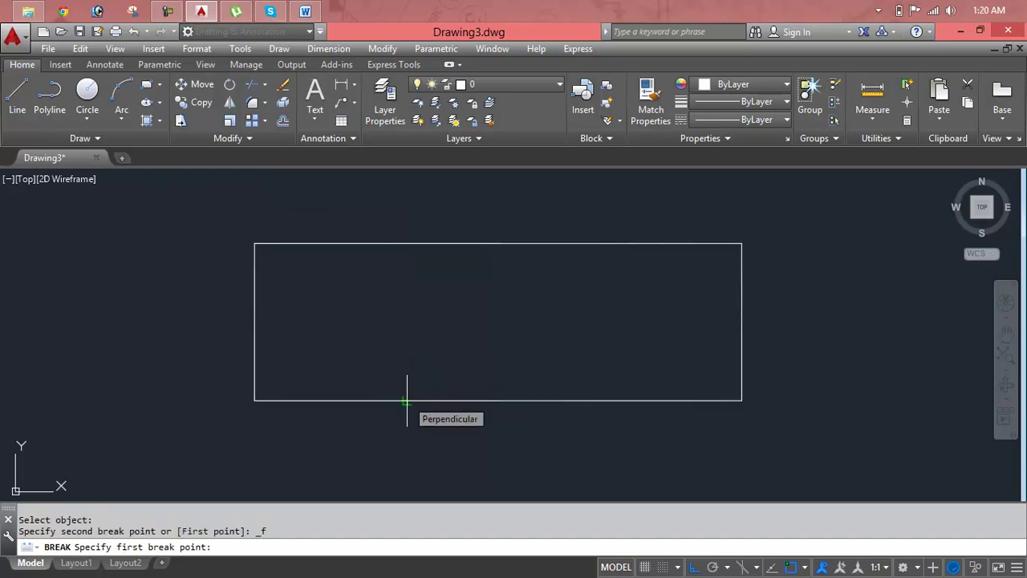
click(467, 400)
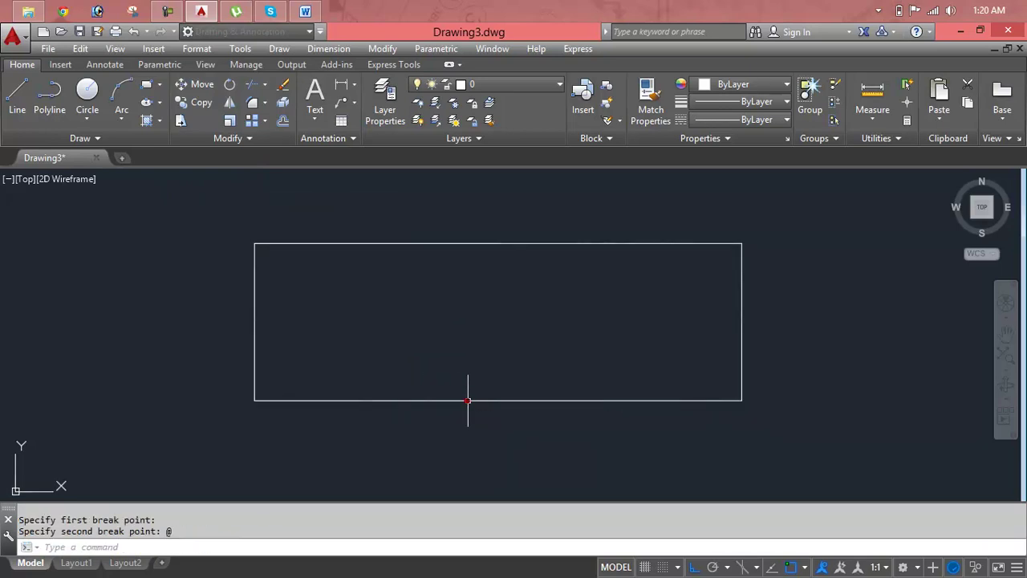
scroll(432, 415, up, 2)
scroll(431, 415, up, 3)
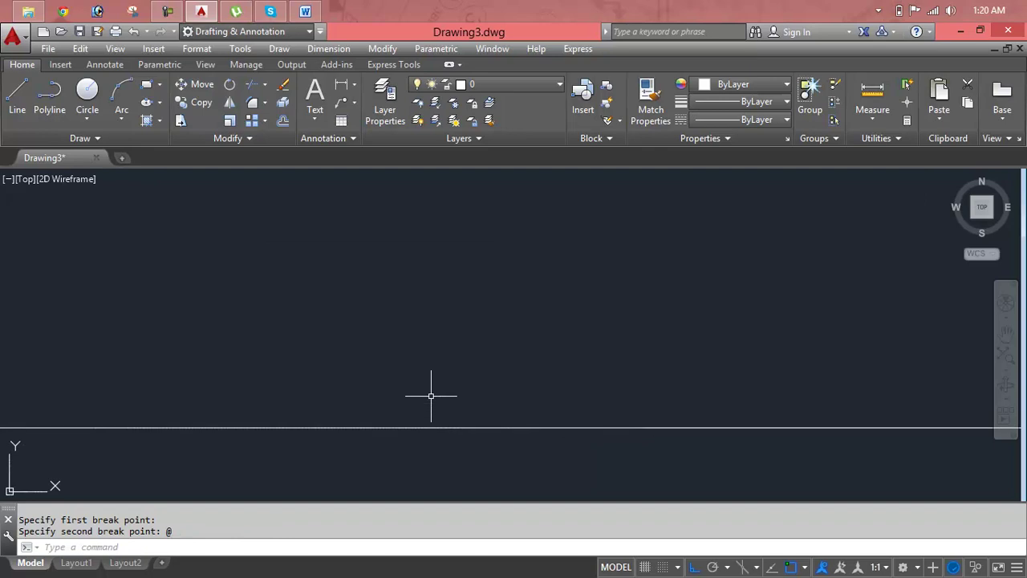
scroll(427, 428, down, 3)
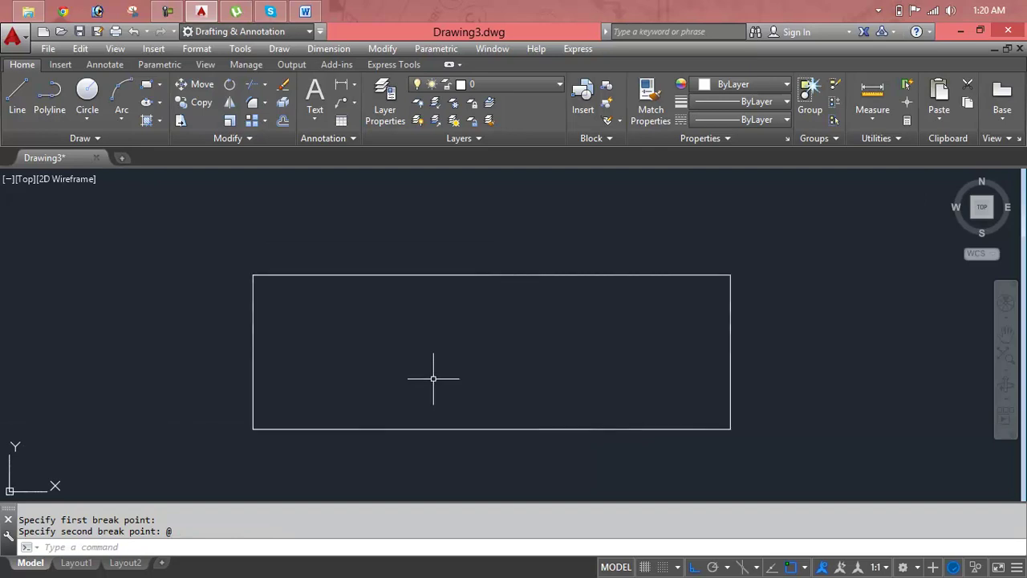
key(Escape)
key(Escape)
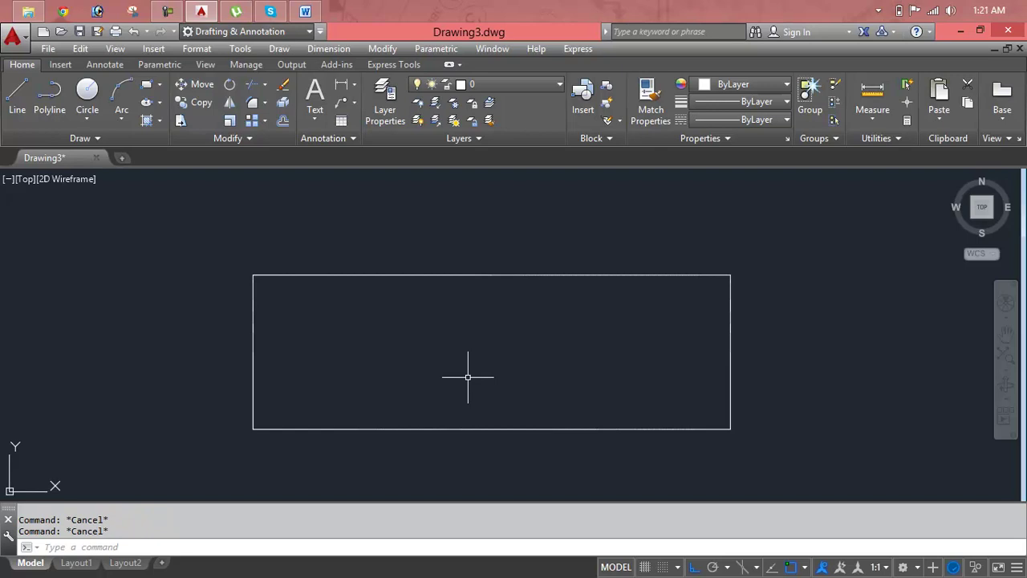
Undo the broken rectangle and draw a fresh rectangle right of the origin marker
key(ctrl+z)
key(ctrl+z)
key(ctrl+z)
scroll(467, 376, down, 4)
middle_drag(467, 376, 400, 330)
key(Escape)
key(Escape)
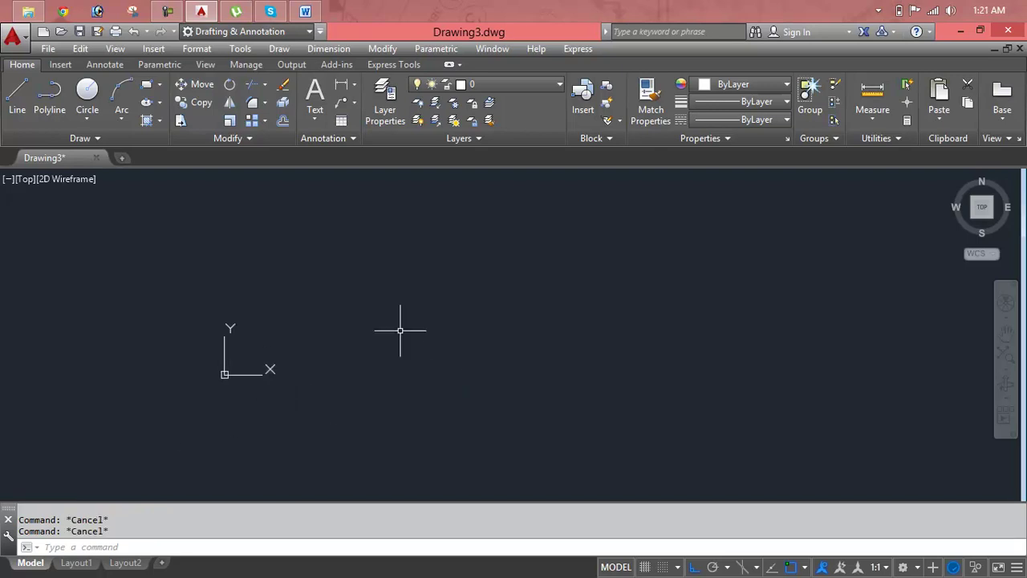
text(rec)
key(Return)
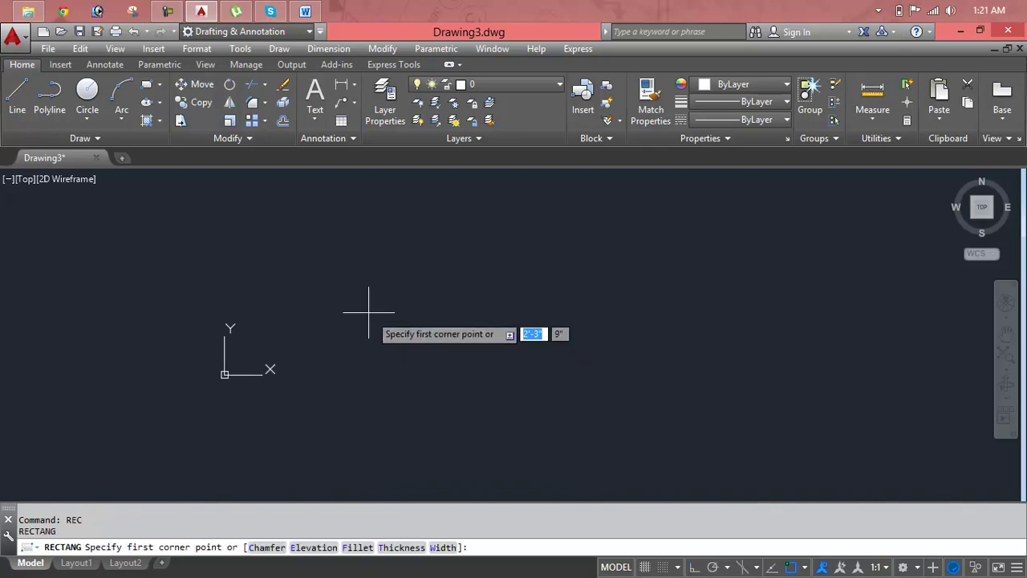
click(338, 259)
click(726, 393)
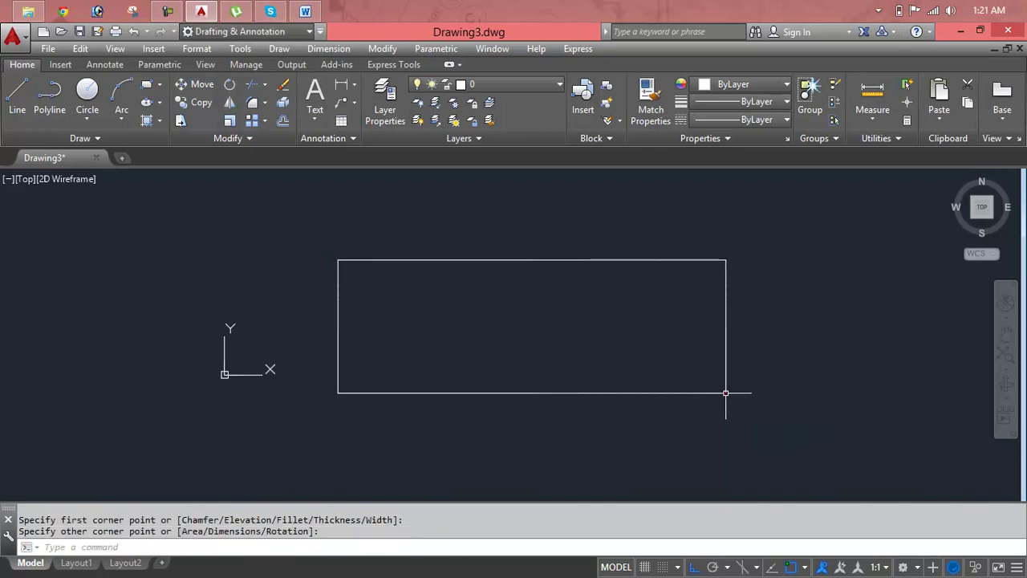
click(532, 259)
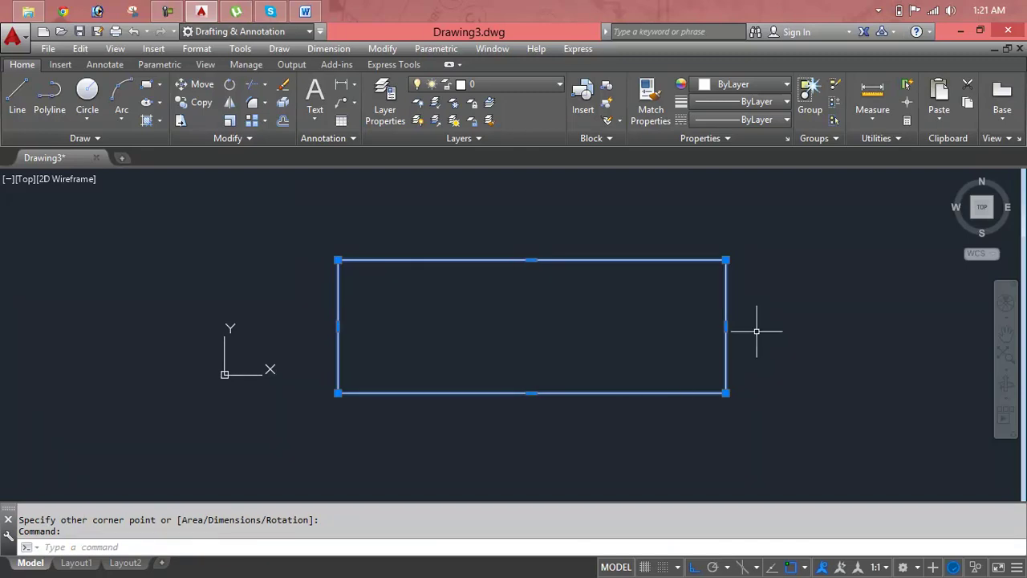
key(Escape)
key(Escape)
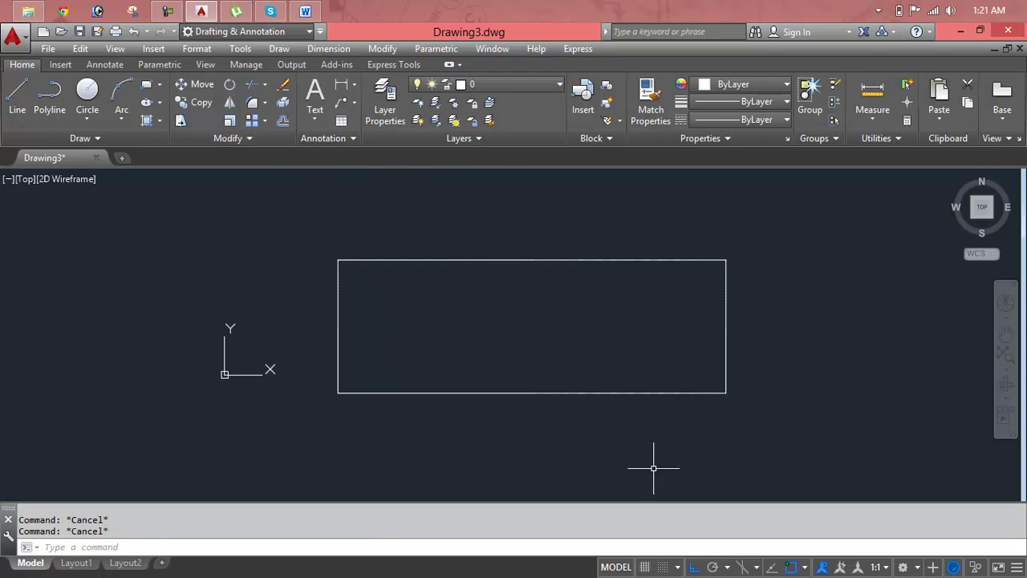
Start the BREAK command by typing it, then cancel it
text(B)
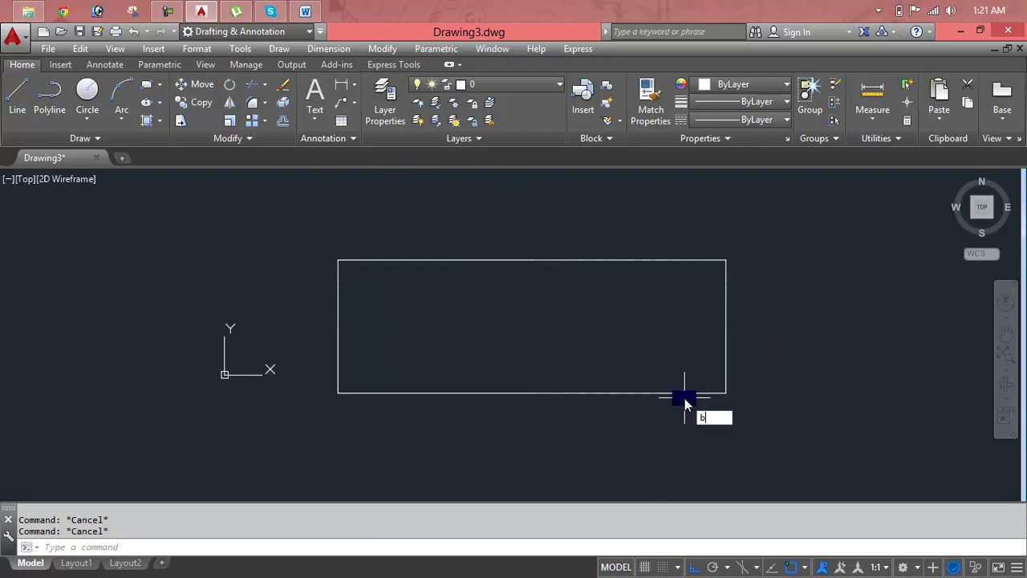
text(REa)
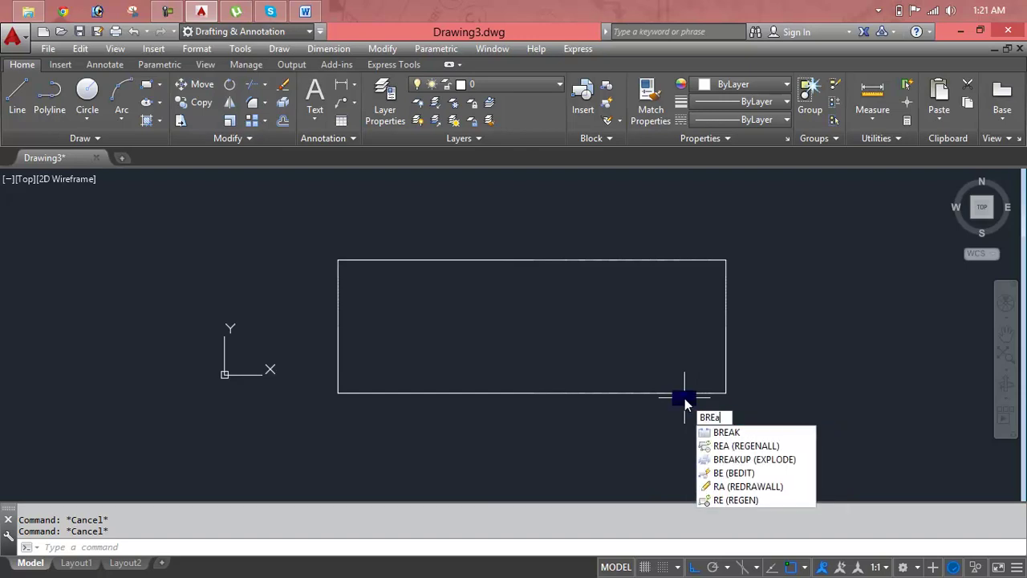
key(BackSpace)
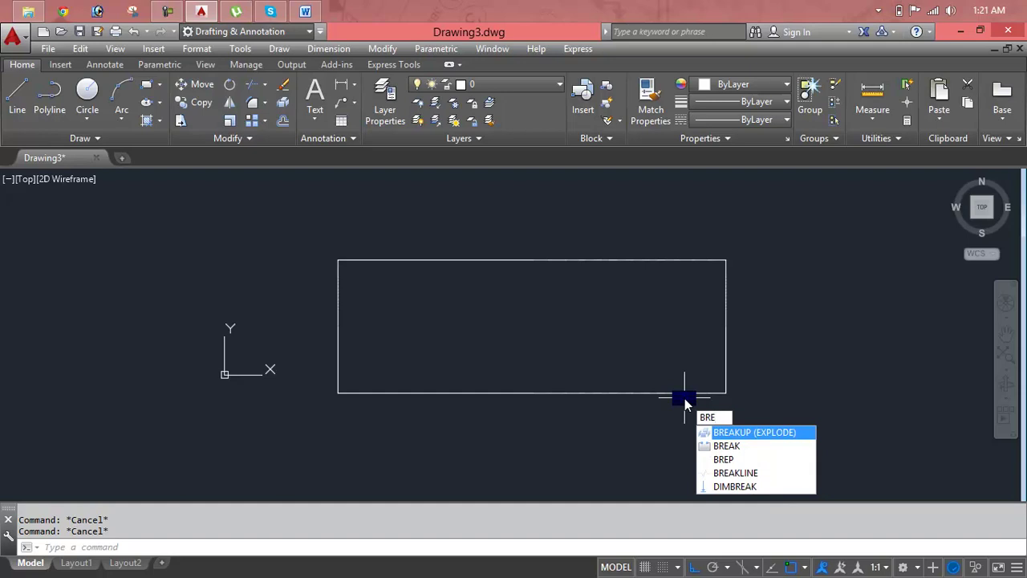
text(AK)
key(Return)
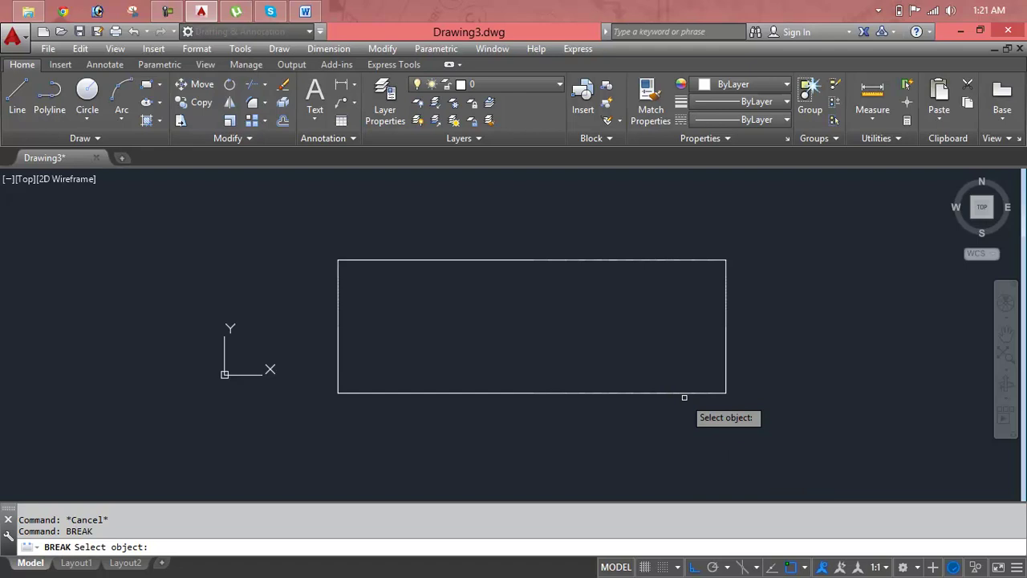
key(Escape)
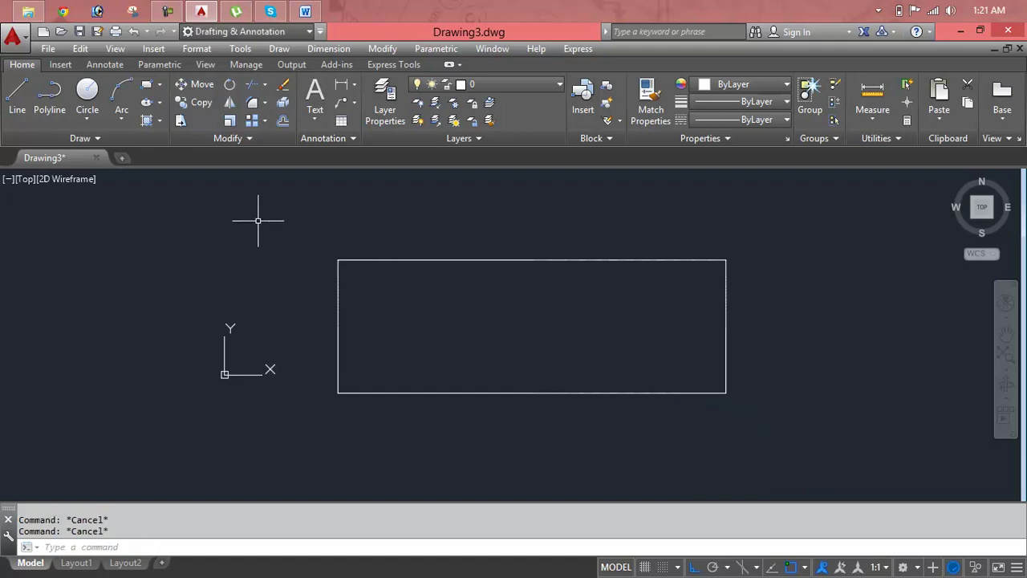
Break the bottom edge near its left corner and delete the broken-off left piece
click(257, 136)
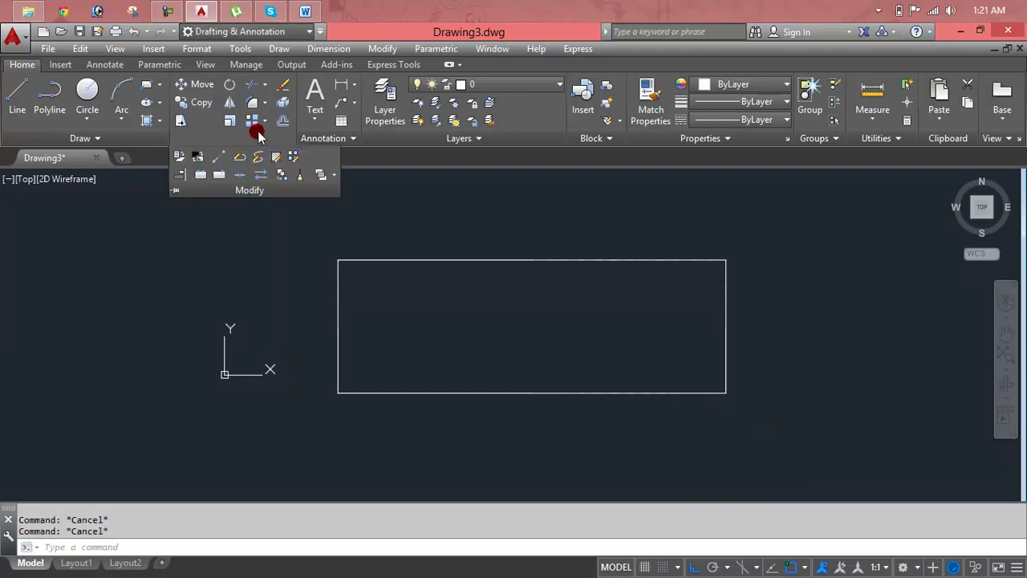
click(222, 177)
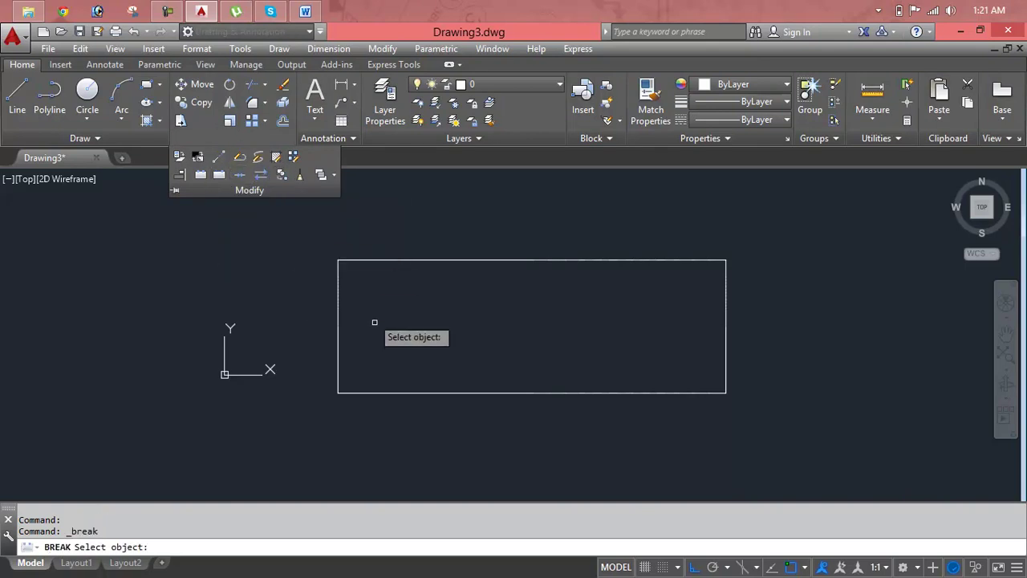
click(396, 394)
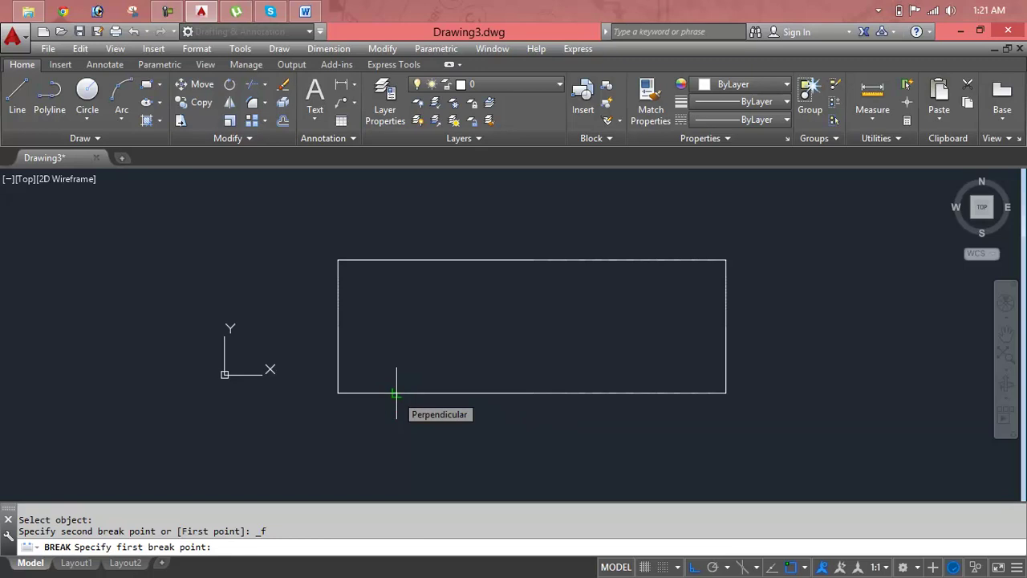
click(442, 393)
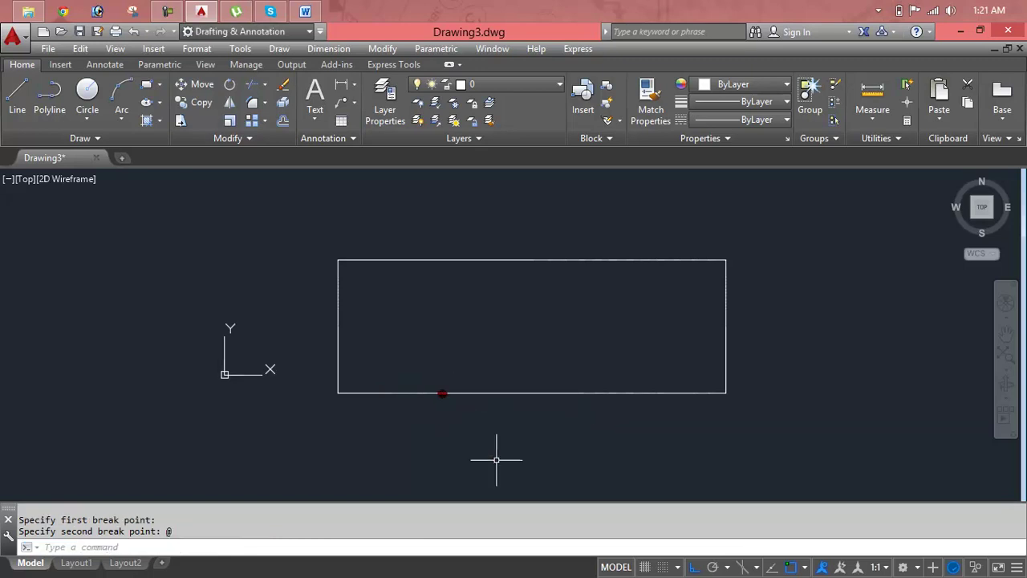
click(403, 393)
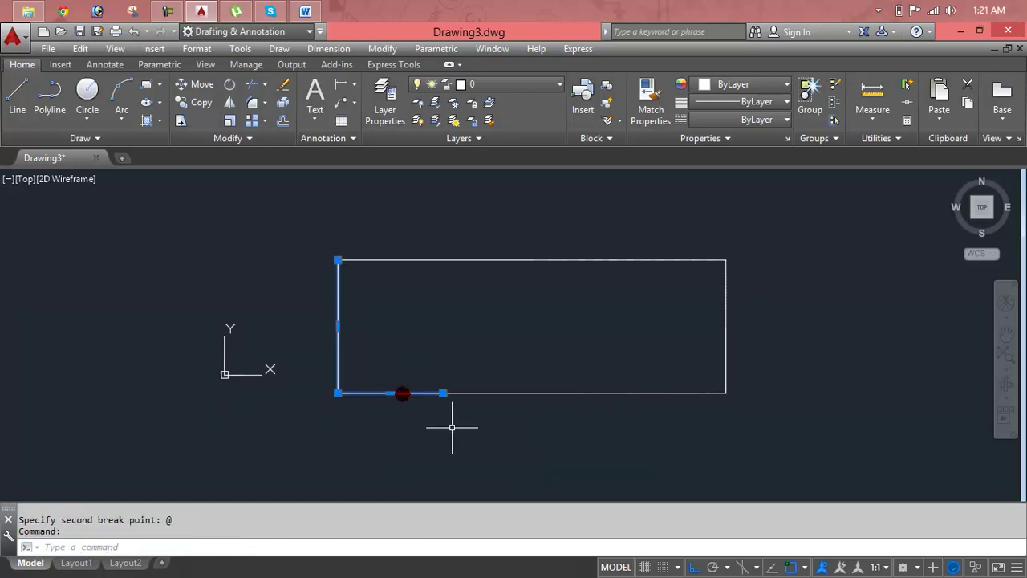
key(Delete)
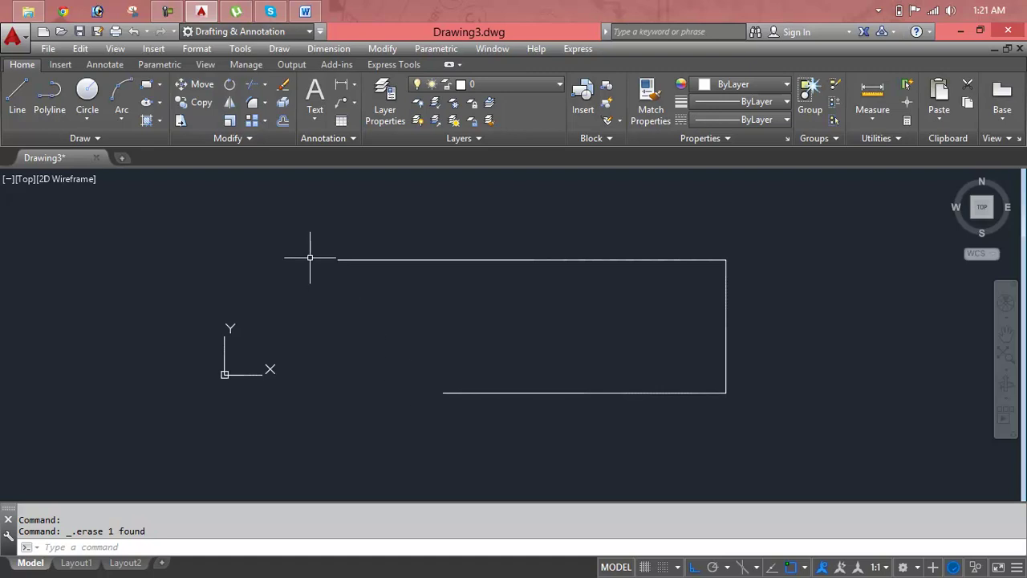
Draw a diagonal test line between the open ends, then erase it
text(L)
key(Return)
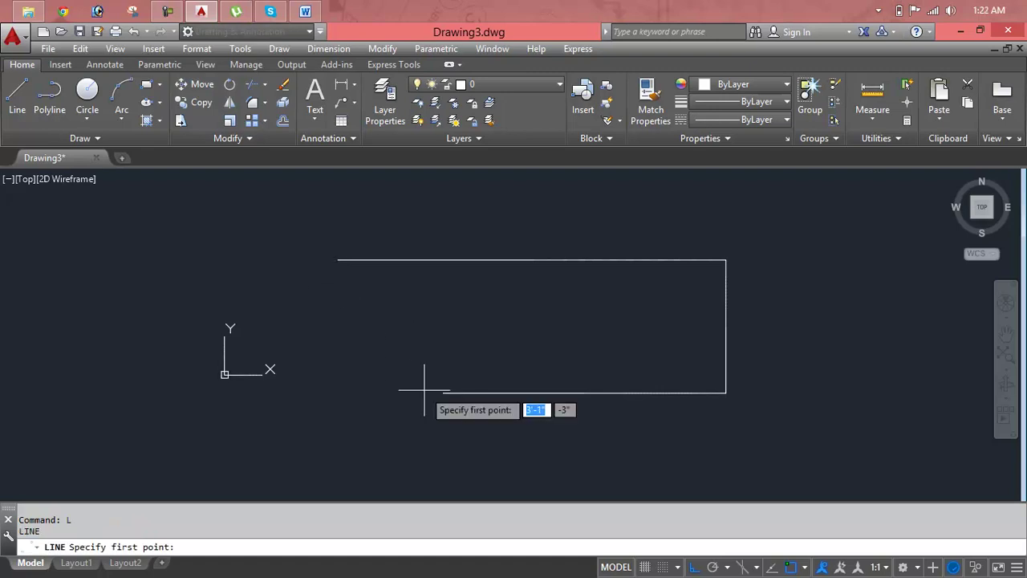
click(443, 392)
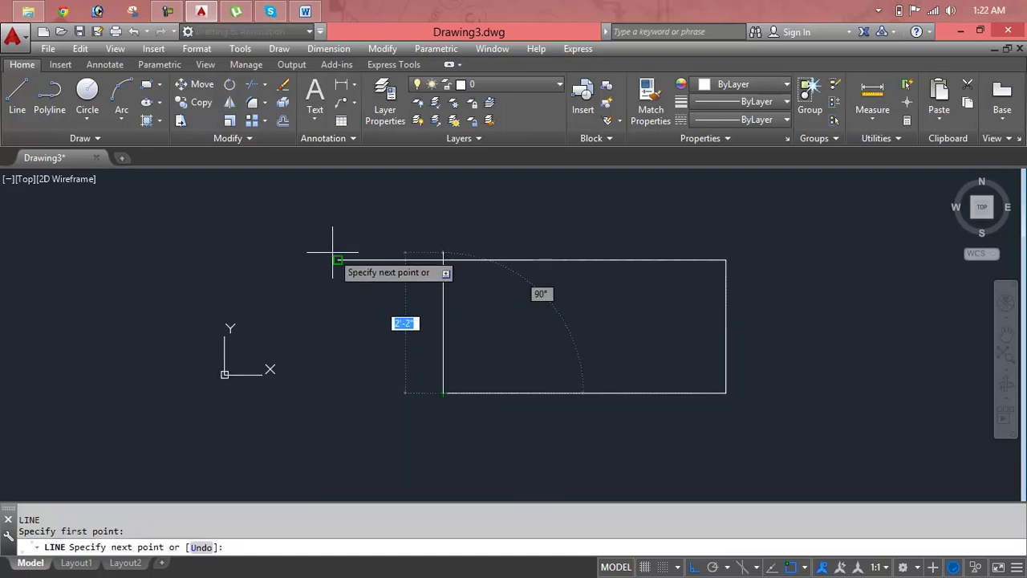
click(338, 259)
key(Escape)
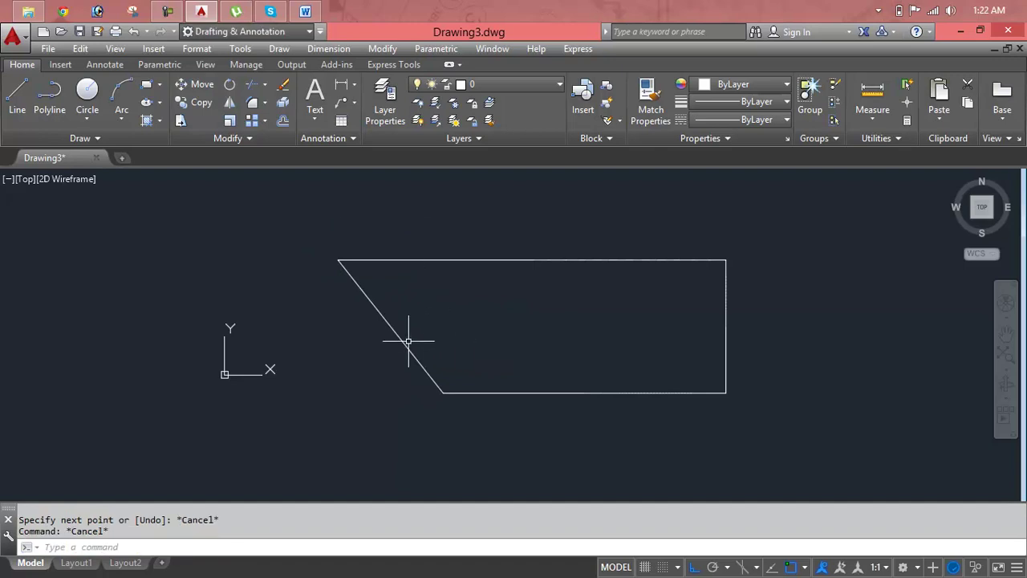
click(404, 341)
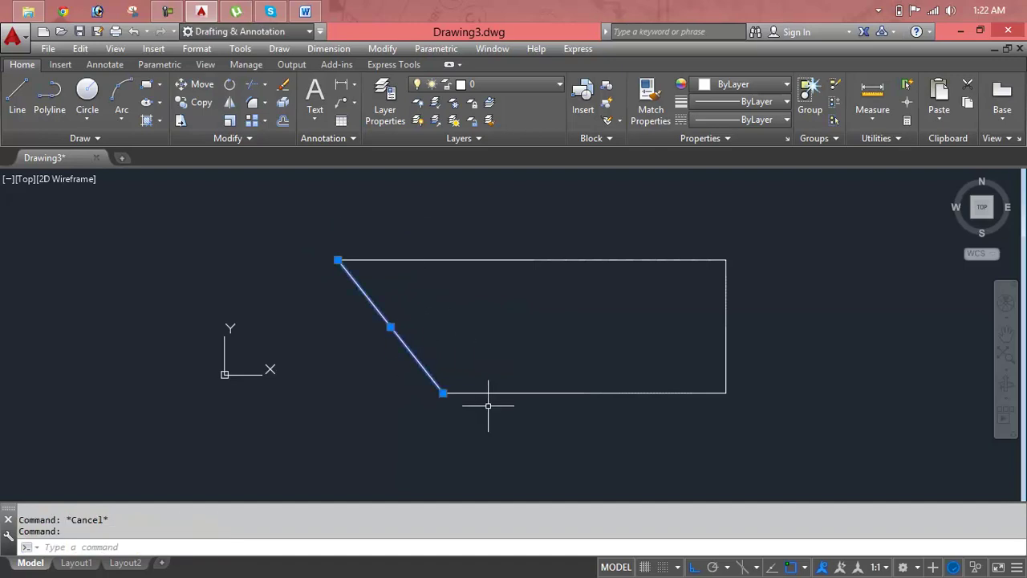
key(Delete)
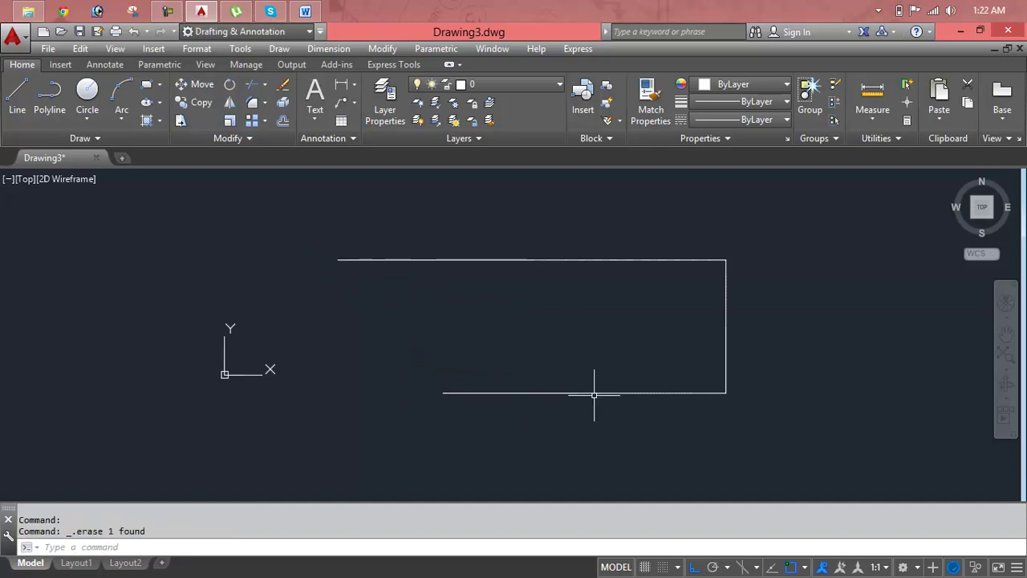
key(Escape)
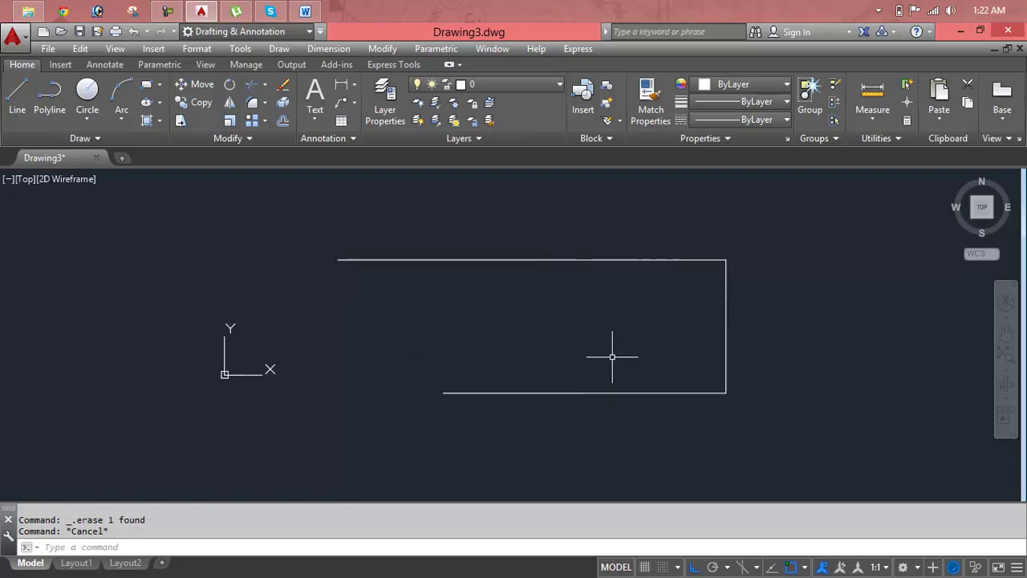
Break the outline's right edge partway down and select its upper piece
click(256, 135)
click(218, 173)
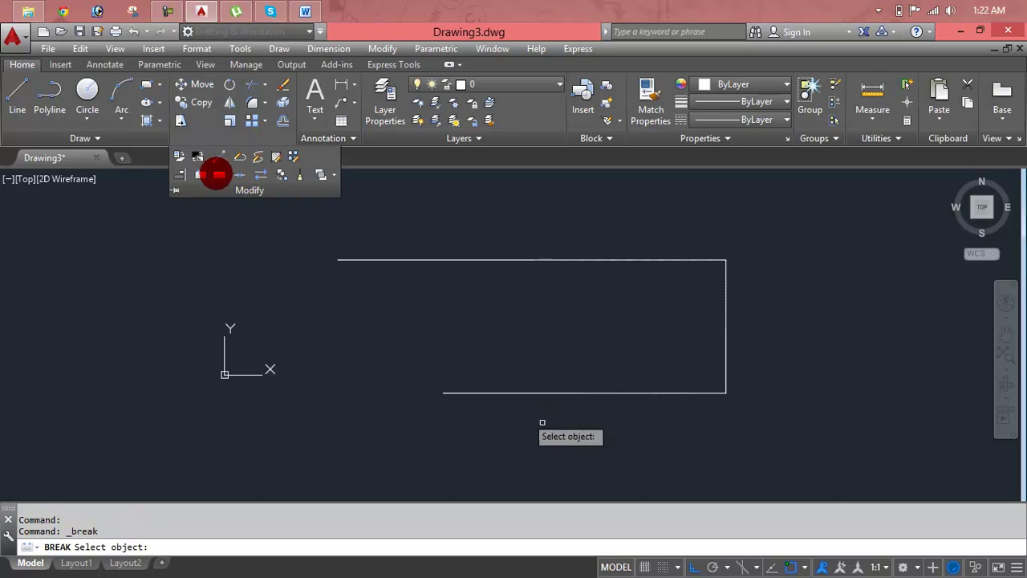
click(725, 303)
click(725, 332)
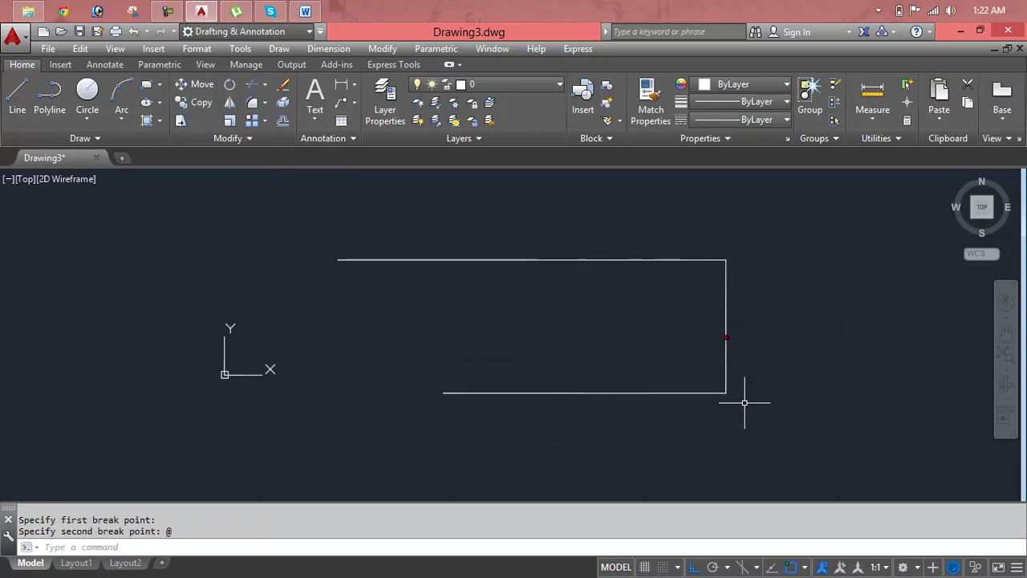
click(723, 322)
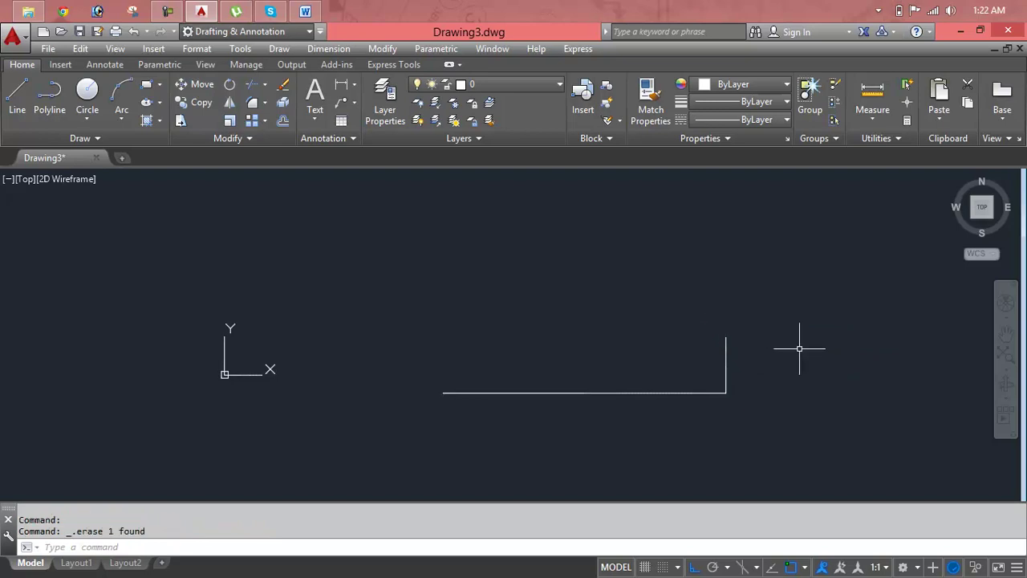
Draw a line from the right edge's end to the bottom edge's end, forming a triangle
text(L)
key(Return)
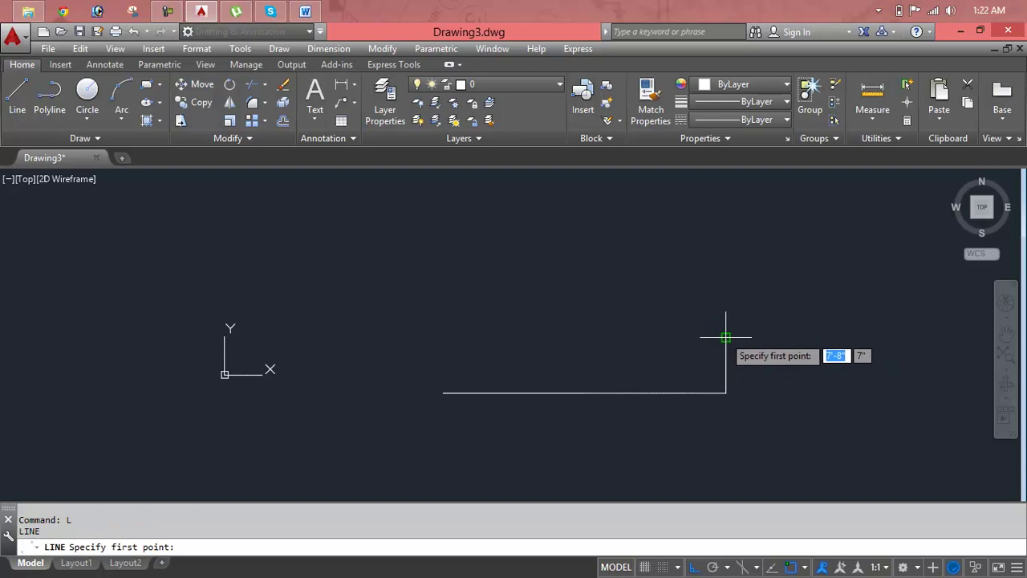
click(725, 337)
click(444, 393)
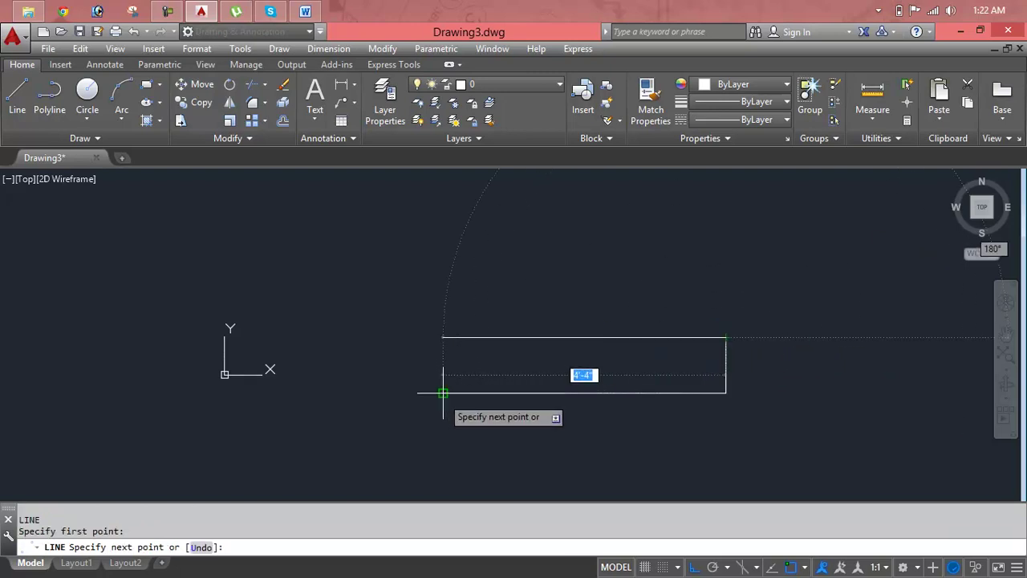
key(Escape)
key(Escape)
key(Escape)
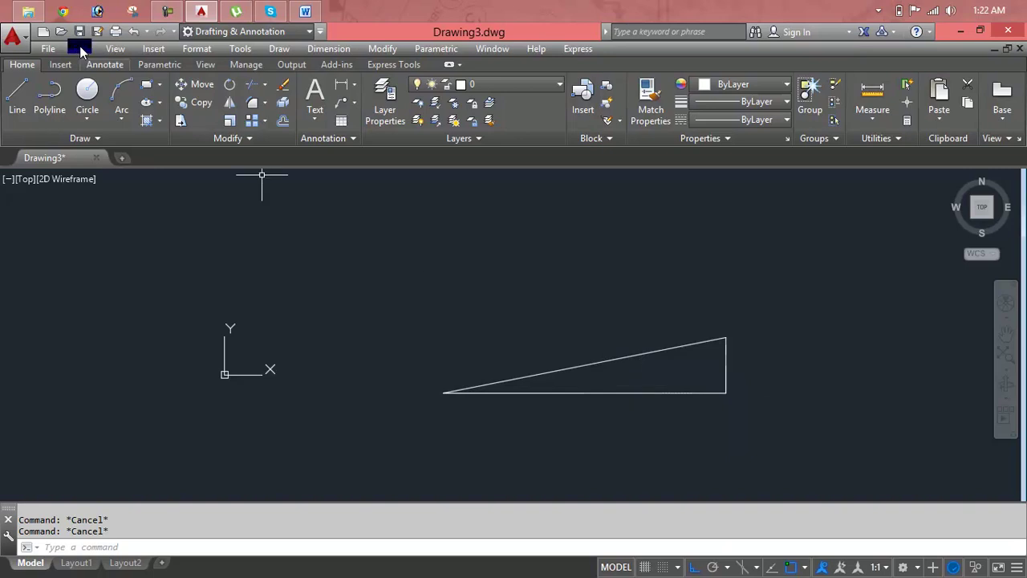
Break the triangle's sloping side at its middle and delete the right piece
click(257, 137)
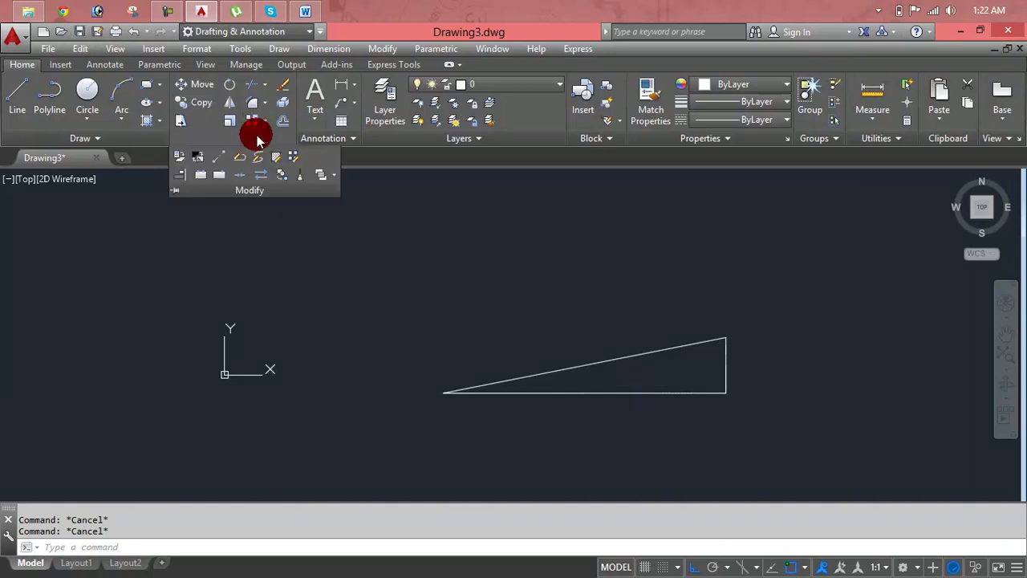
click(227, 181)
click(596, 364)
click(597, 363)
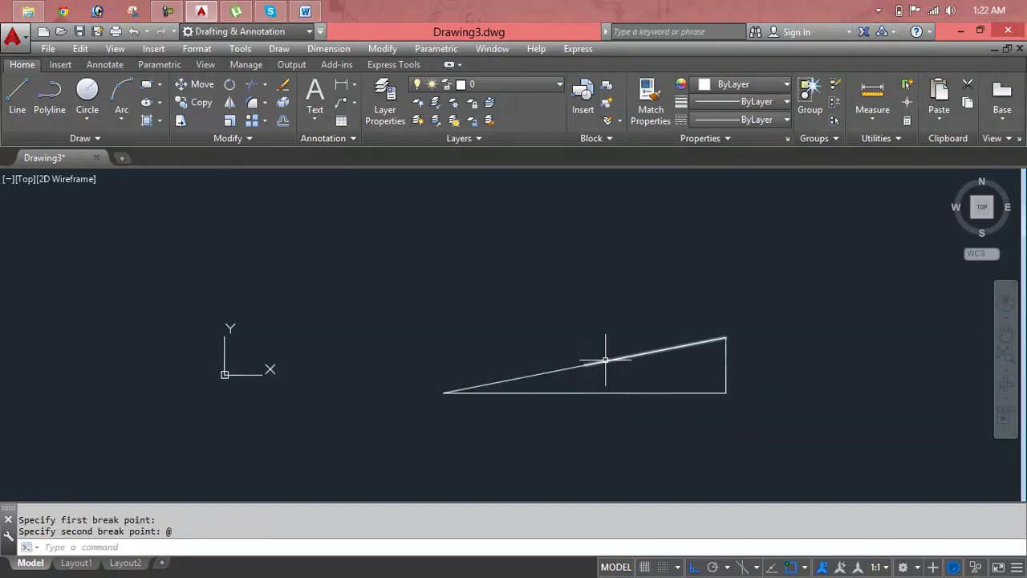
click(603, 360)
key(Delete)
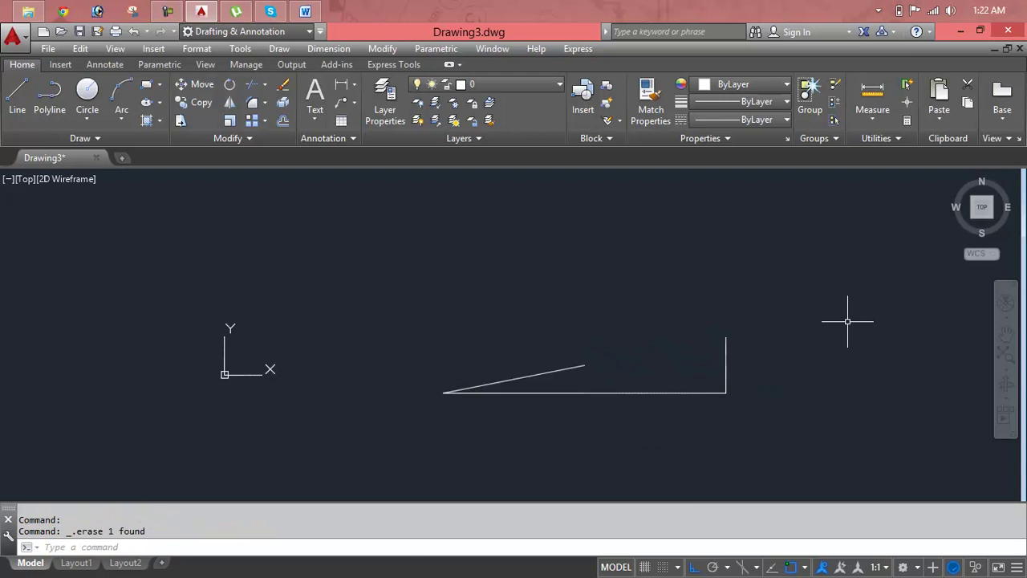
Select all remaining lines with a crossing window and delete them
click(829, 321)
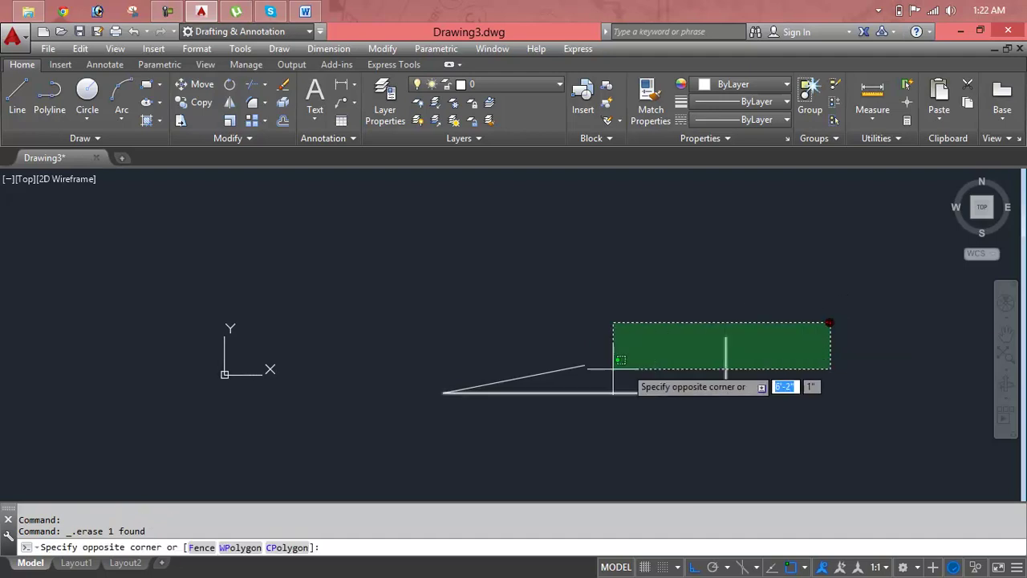
click(400, 416)
key(Delete)
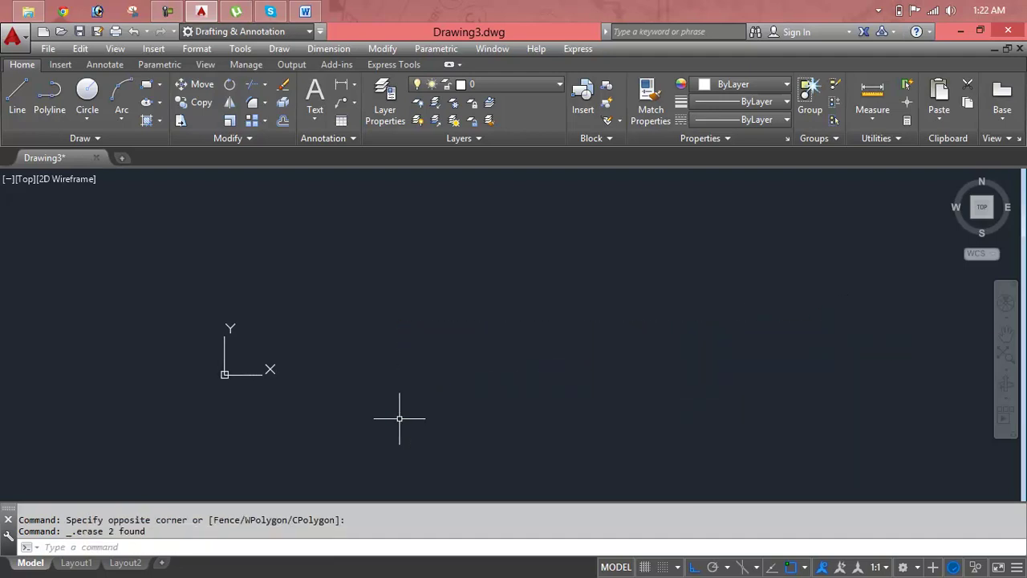
key(Escape)
key(Escape)
text(c)
key(Return)
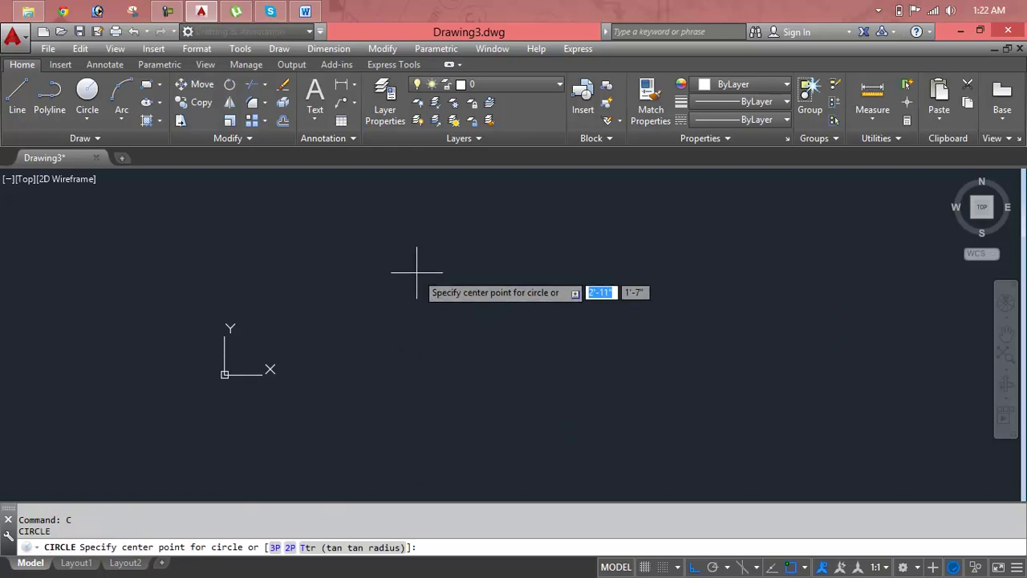
click(417, 272)
click(506, 274)
middle_drag(486, 274, 499, 356)
key(Escape)
key(Escape)
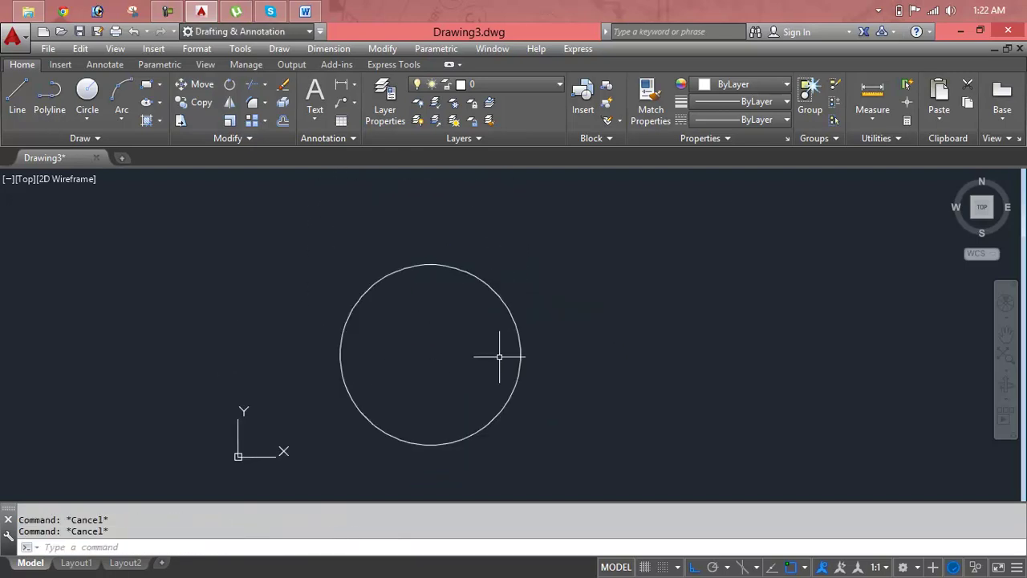
click(238, 140)
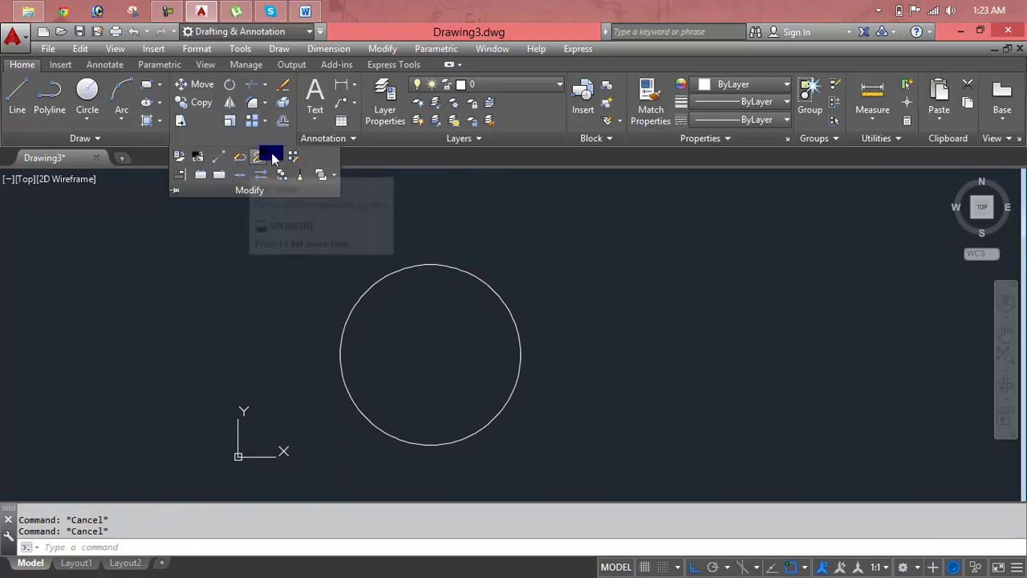
click(273, 158)
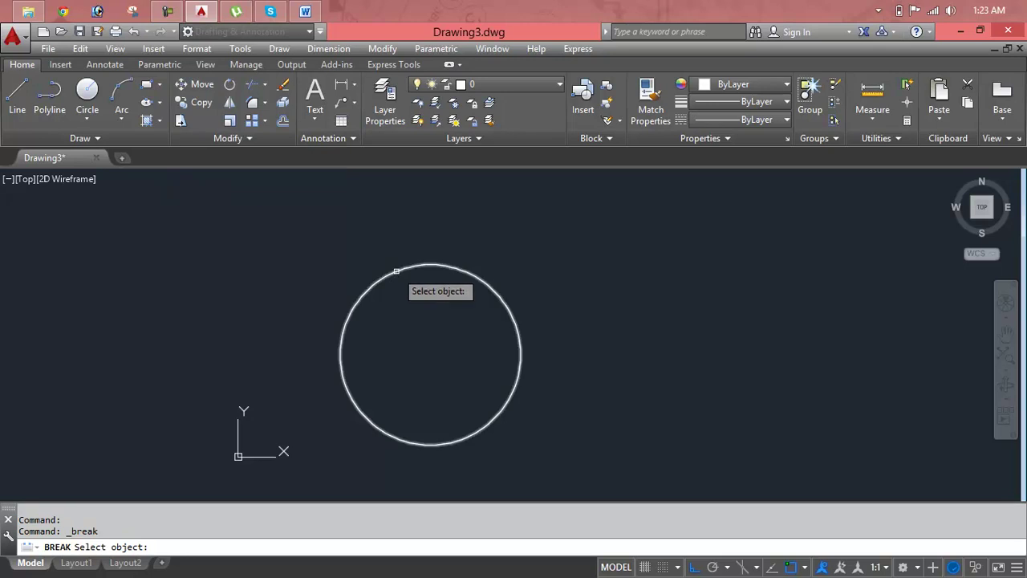
click(396, 271)
click(475, 281)
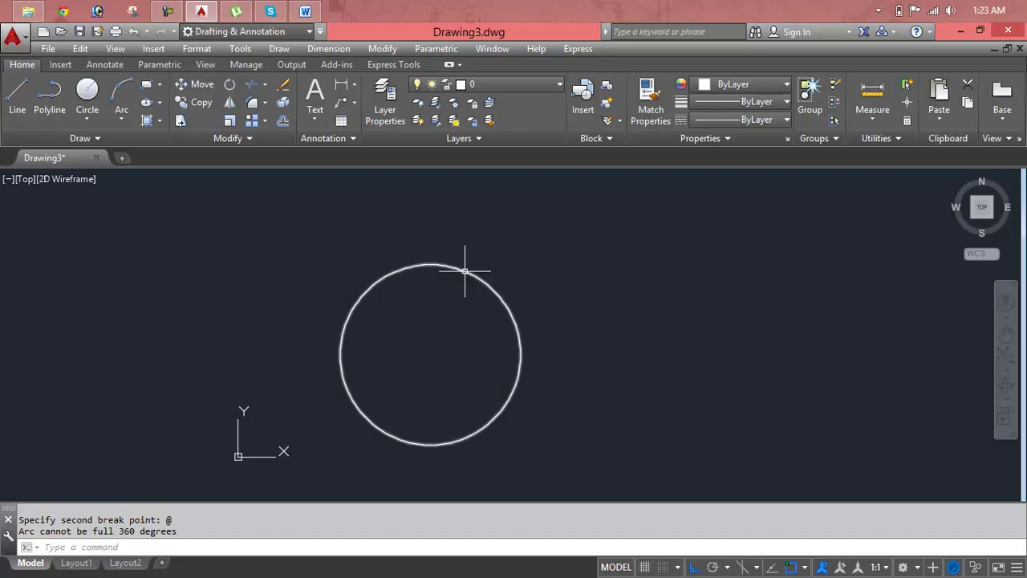
click(256, 136)
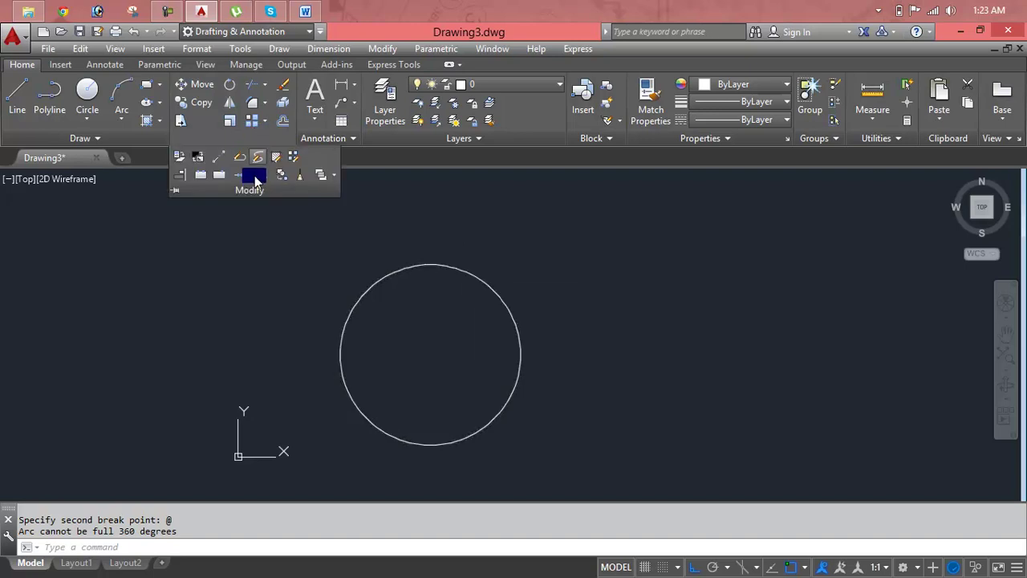
click(220, 175)
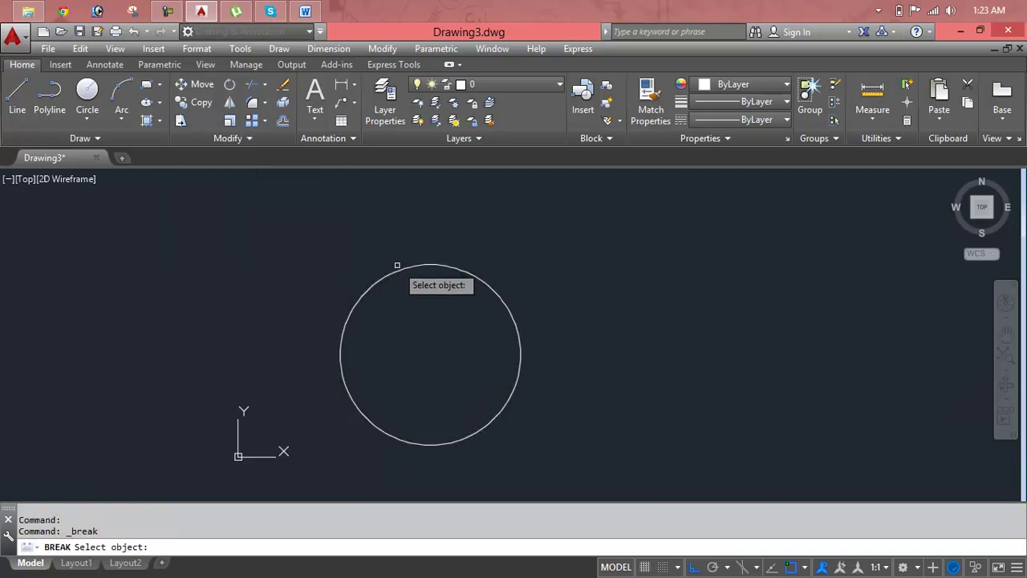
click(401, 270)
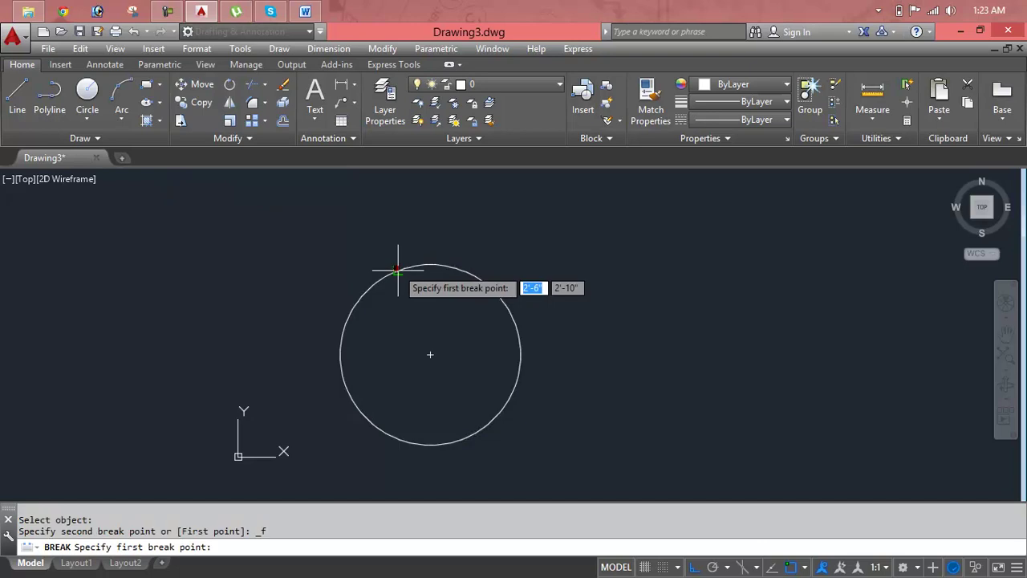
click(443, 263)
click(416, 267)
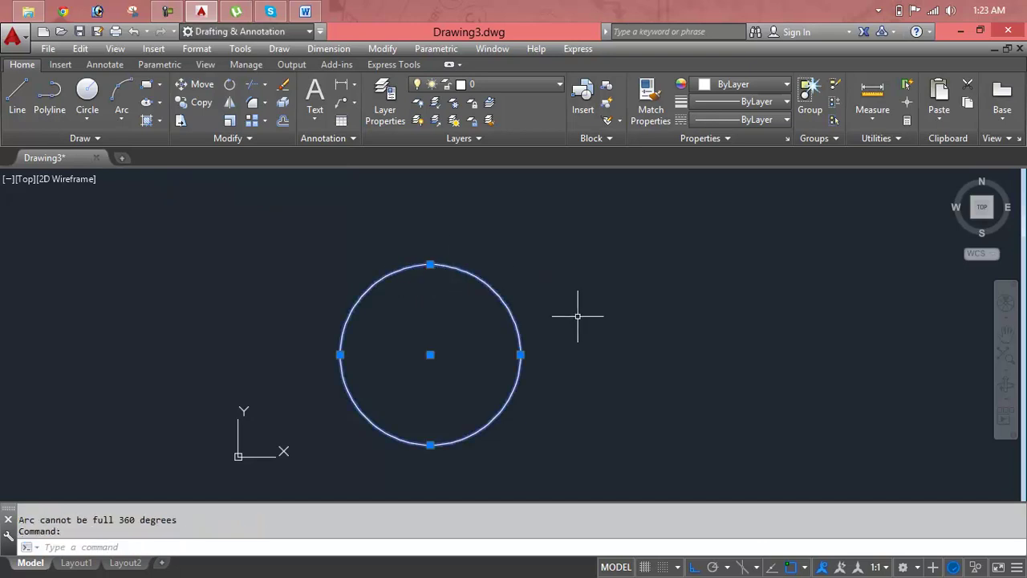
key(Delete)
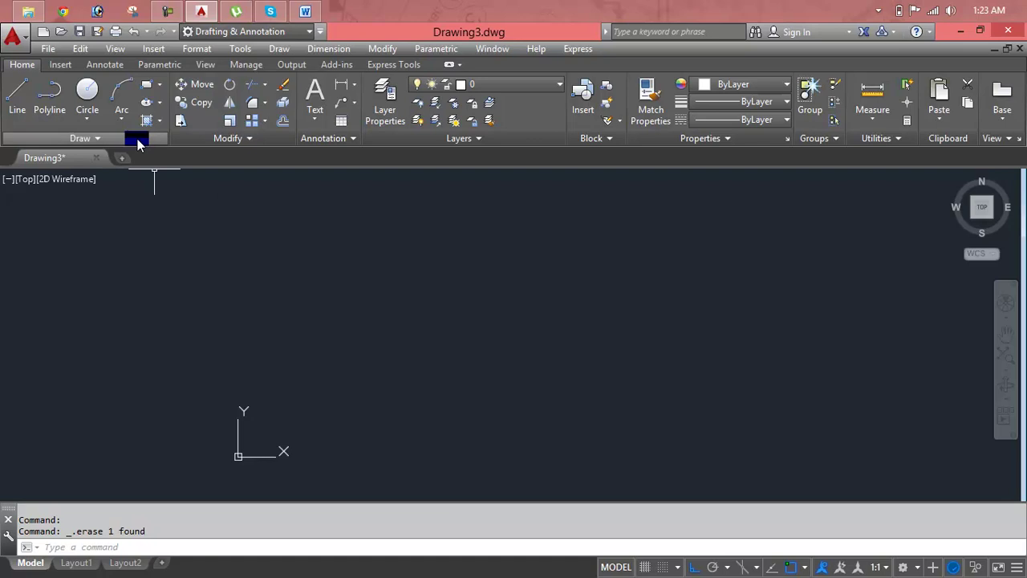
Draw a quarter arc using the Start, Center, End arc method
click(121, 118)
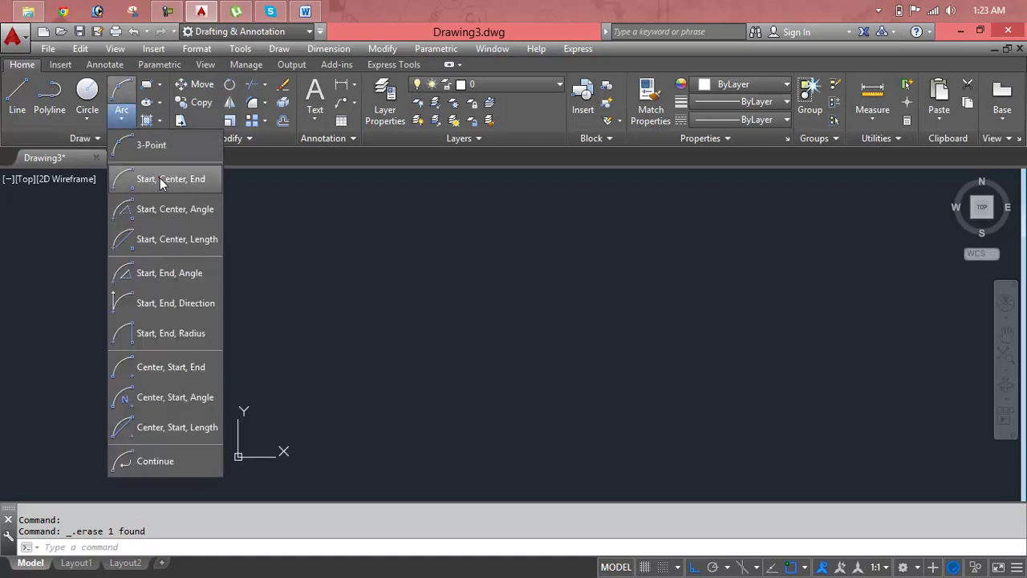
click(156, 178)
click(414, 374)
click(575, 325)
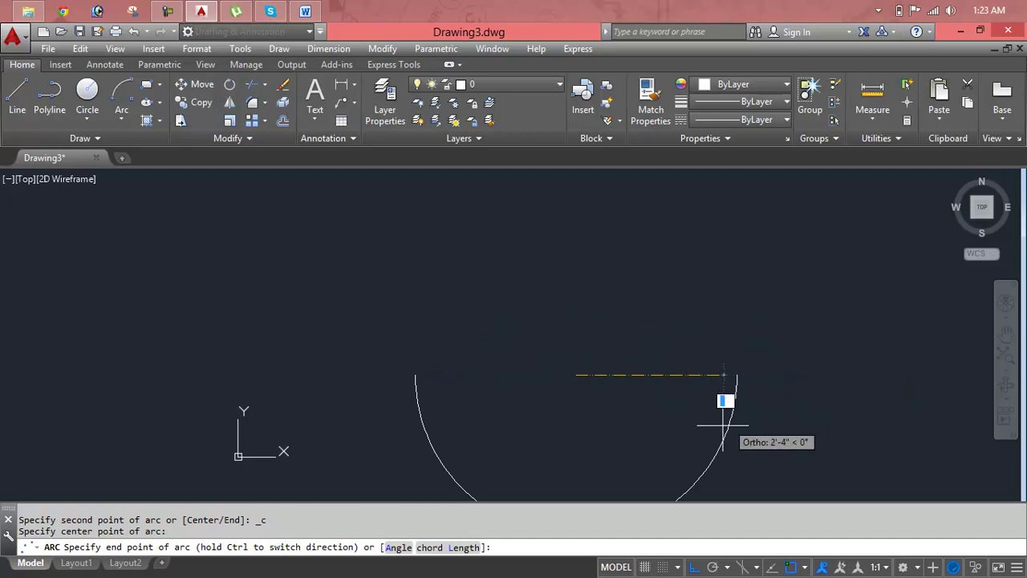
middle_drag(702, 441, 679, 332)
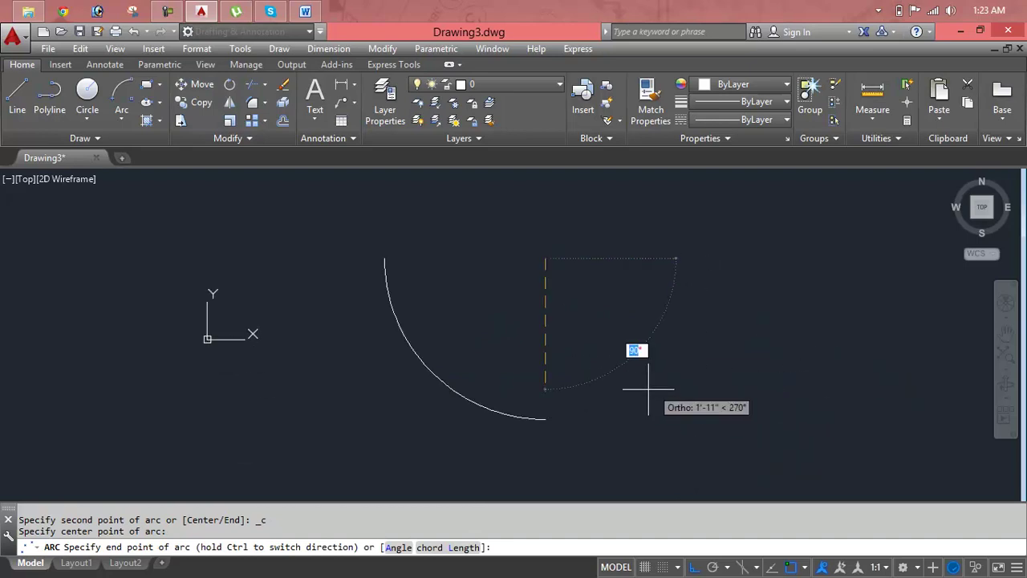
click(635, 356)
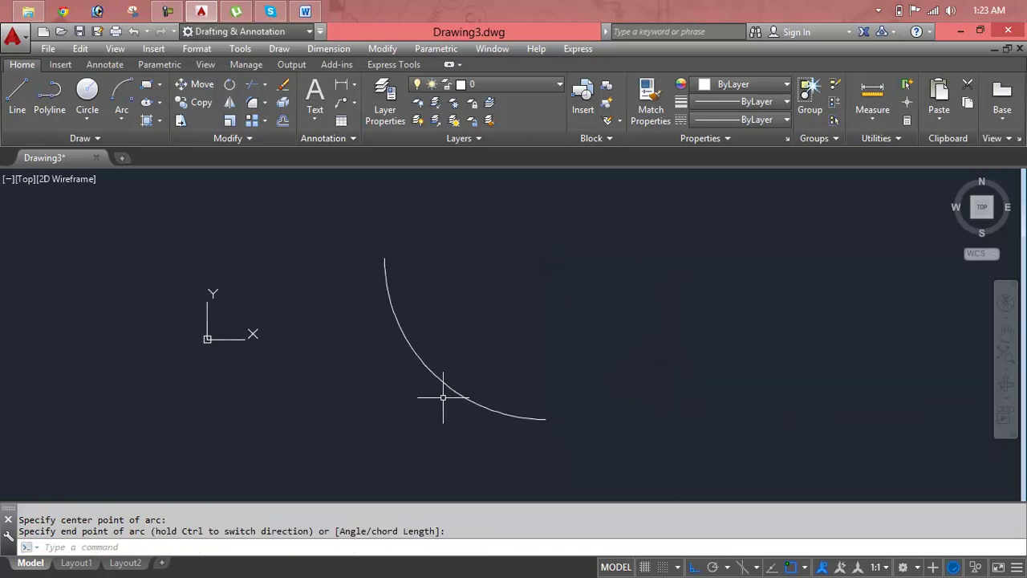
key(Escape)
key(Escape)
Split the arc at one point with Break at Point
click(265, 138)
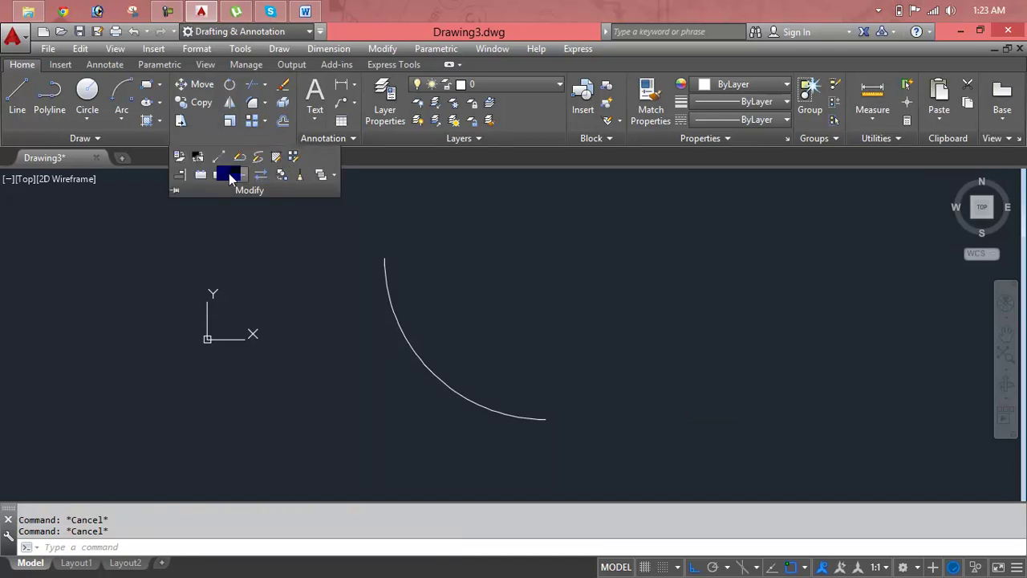
click(229, 174)
click(390, 308)
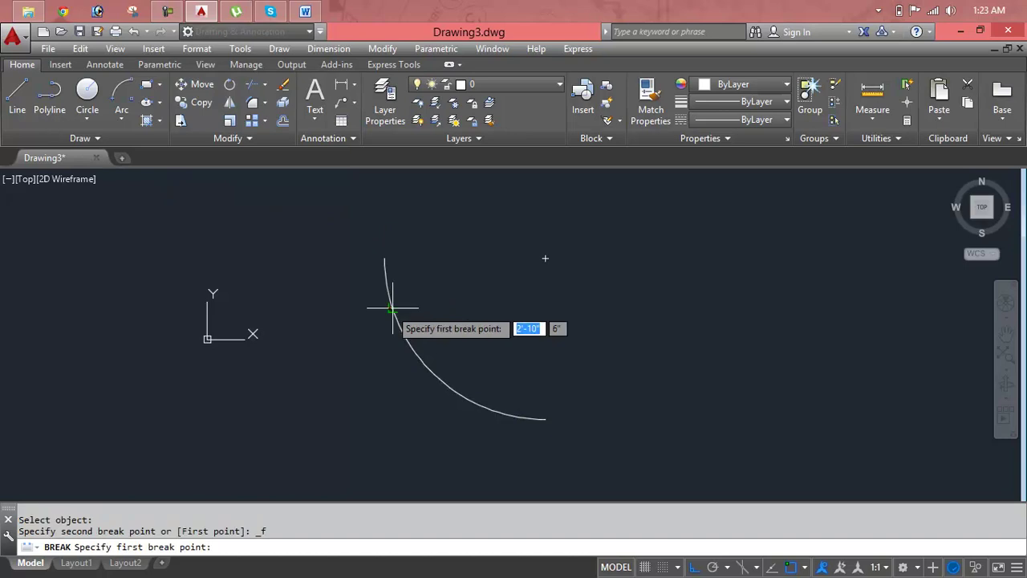
click(437, 372)
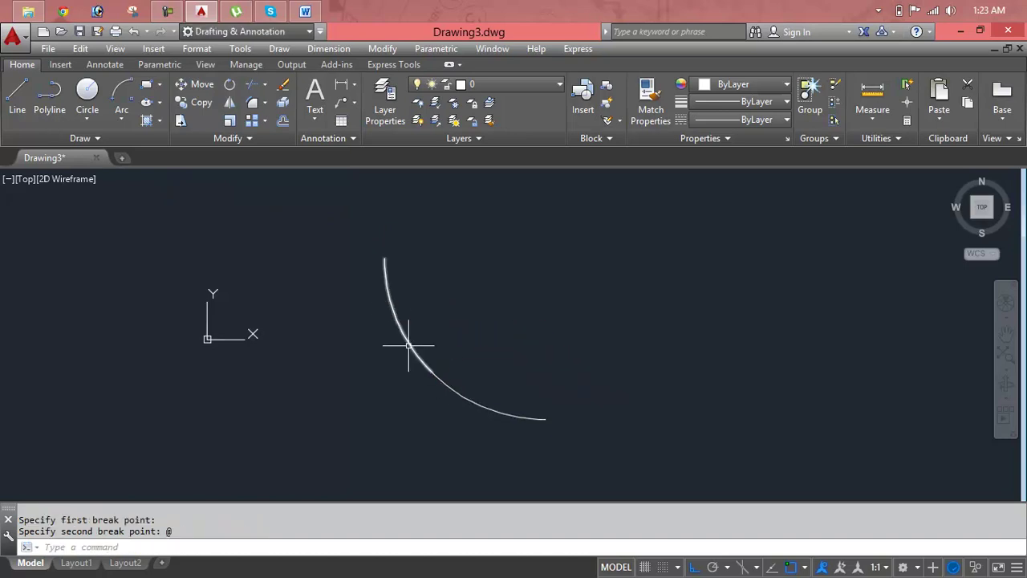
Delete the upper arc piece, then the remaining lower piece
click(408, 344)
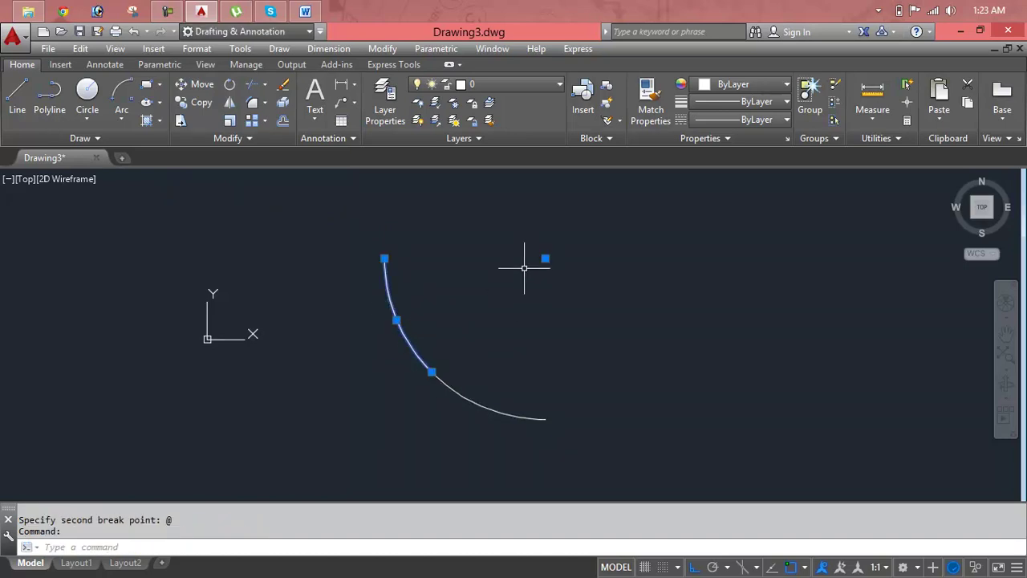
key(Delete)
click(566, 264)
click(453, 451)
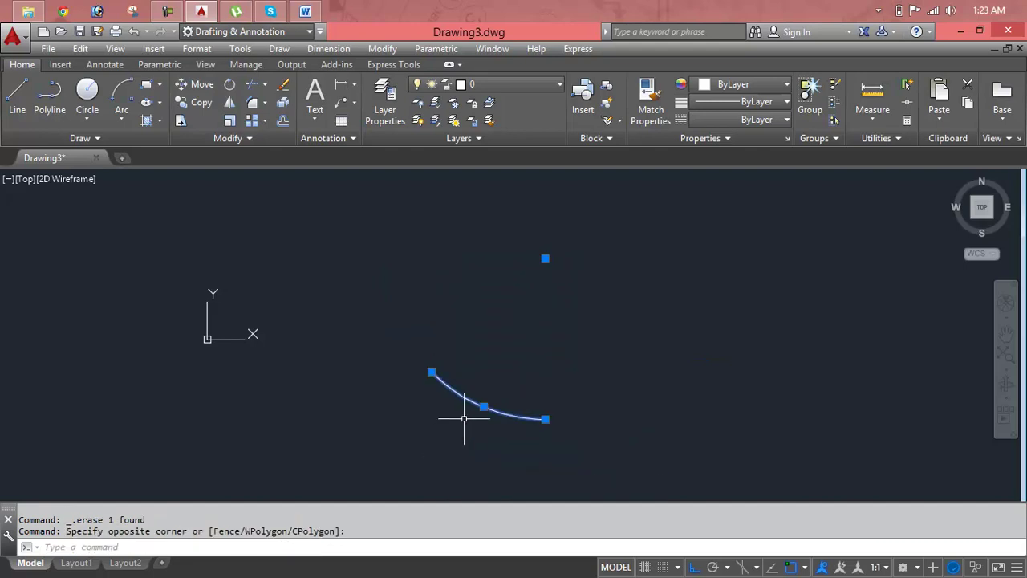
key(Delete)
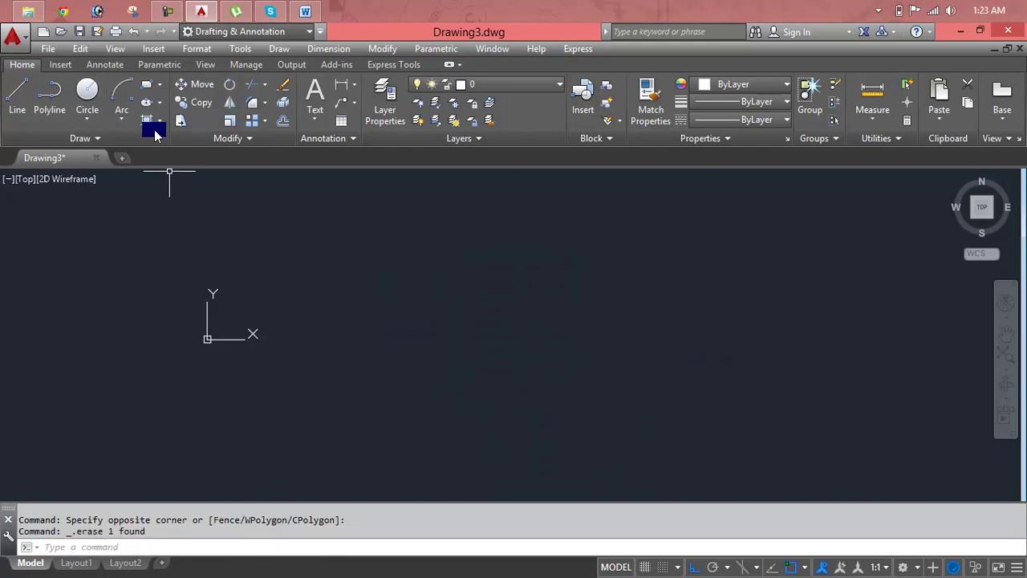
Draw a four-sided inscribed polygon as a diamond with the POL command
text(pol)
key(Return)
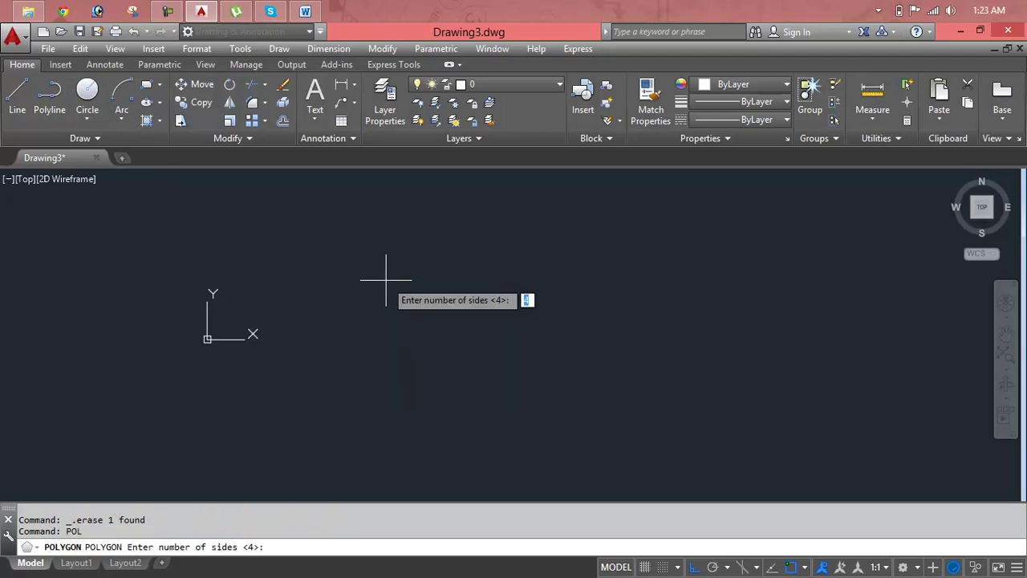
key(Return)
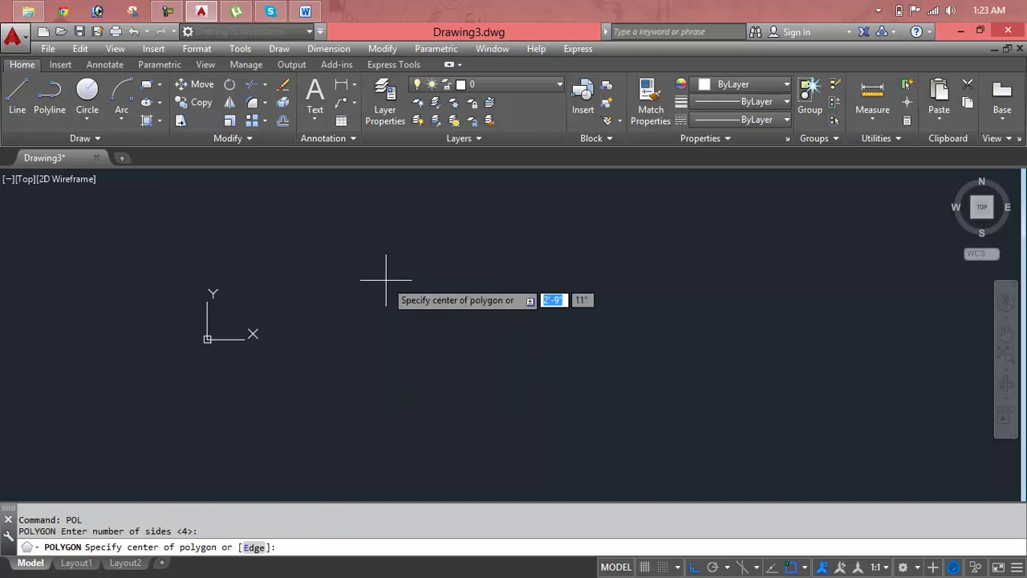
click(396, 312)
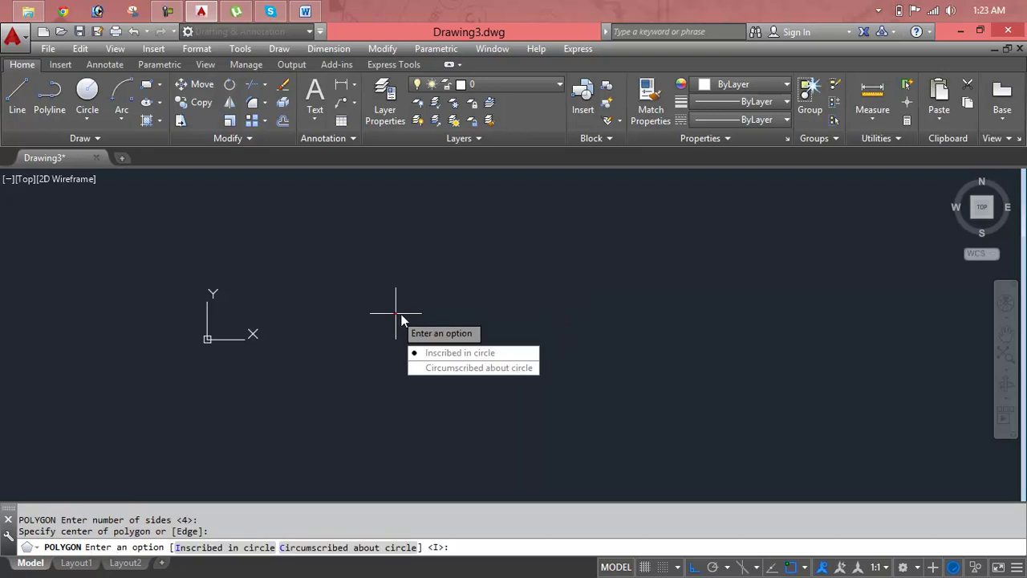
key(Return)
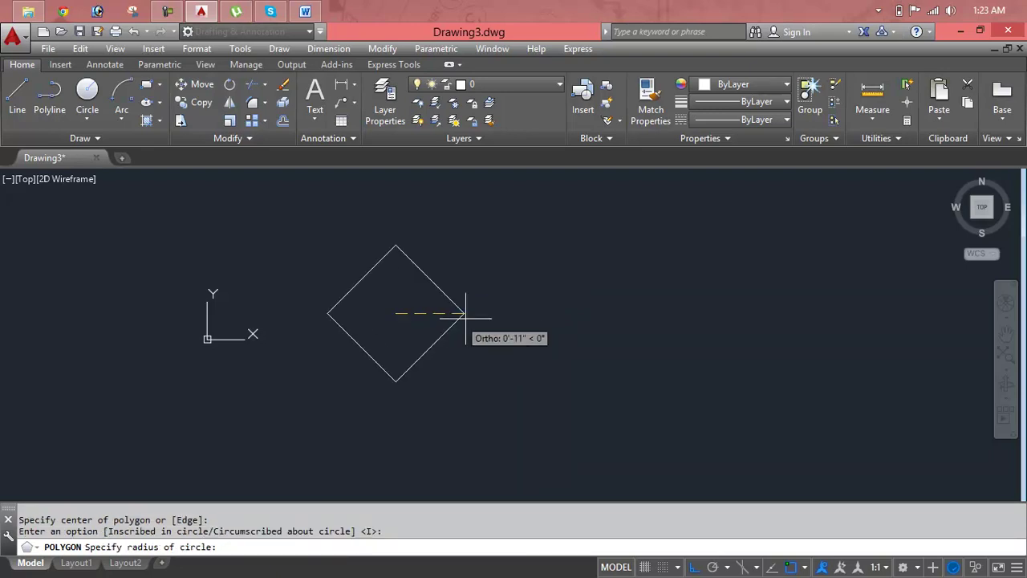
click(559, 335)
middle_drag(413, 265, 493, 318)
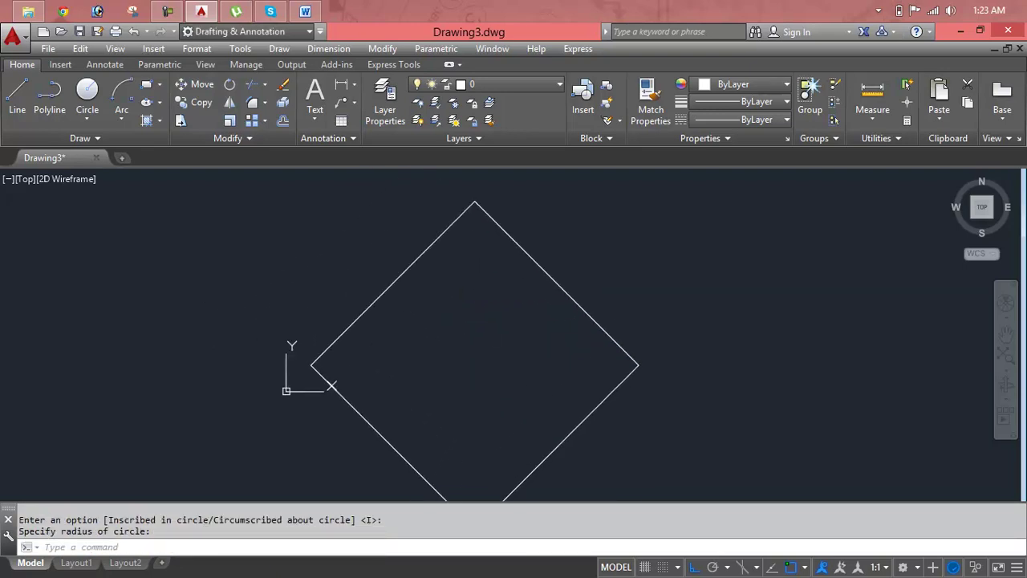
key(Escape)
key(Escape)
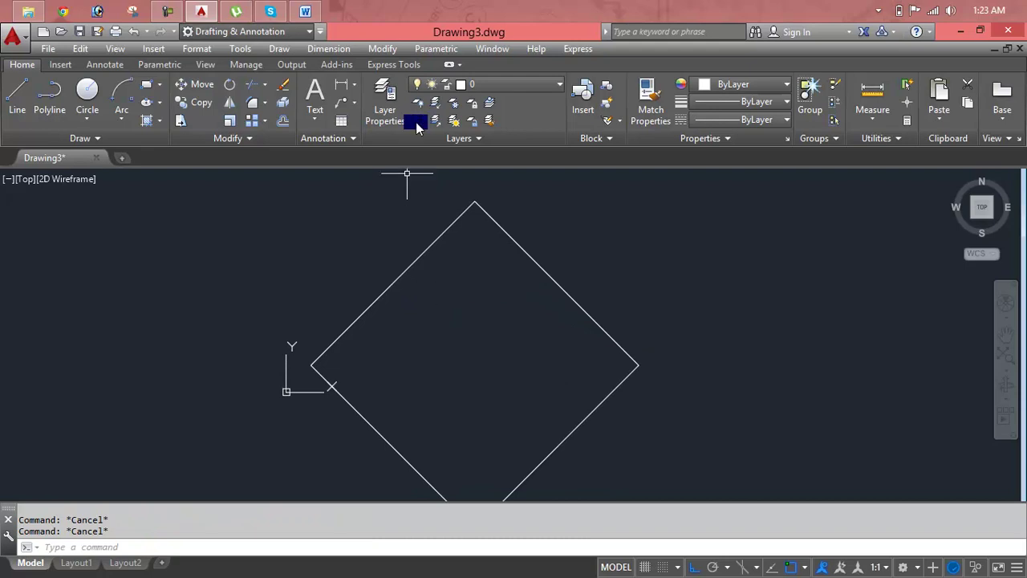
Break the diamond on its upper-left edge and delete the upper-right piece
click(261, 141)
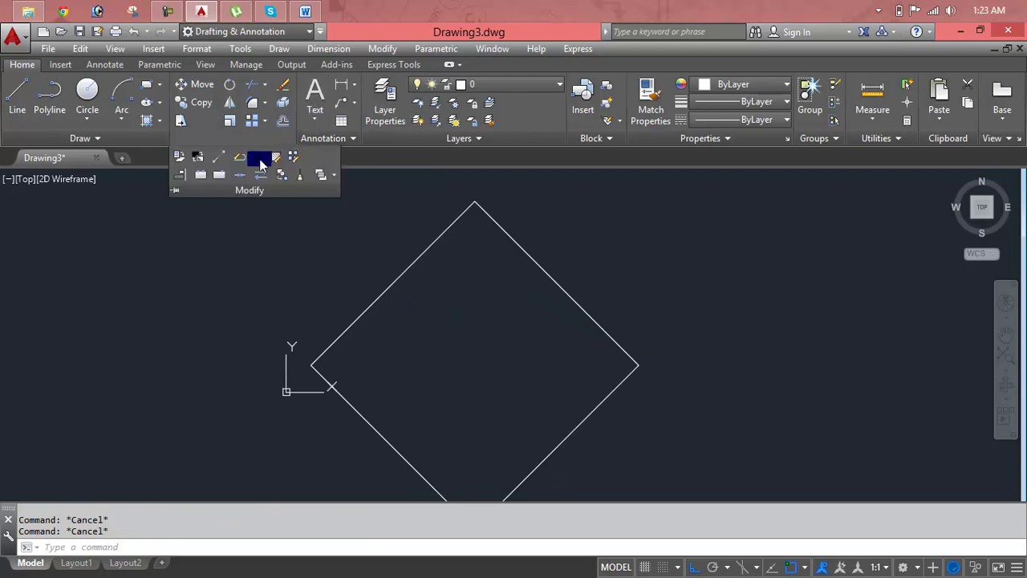
click(215, 174)
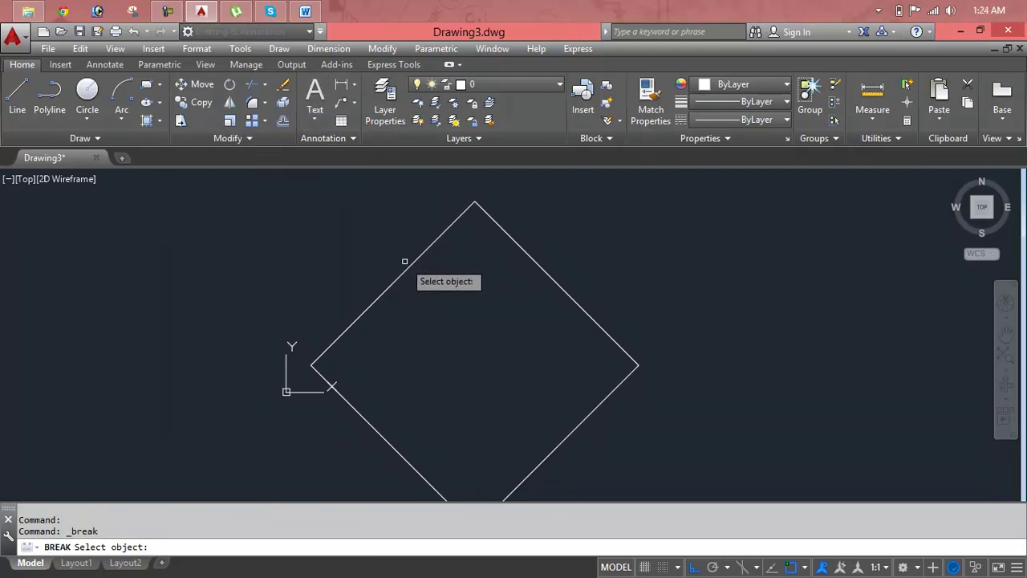
click(406, 270)
click(381, 293)
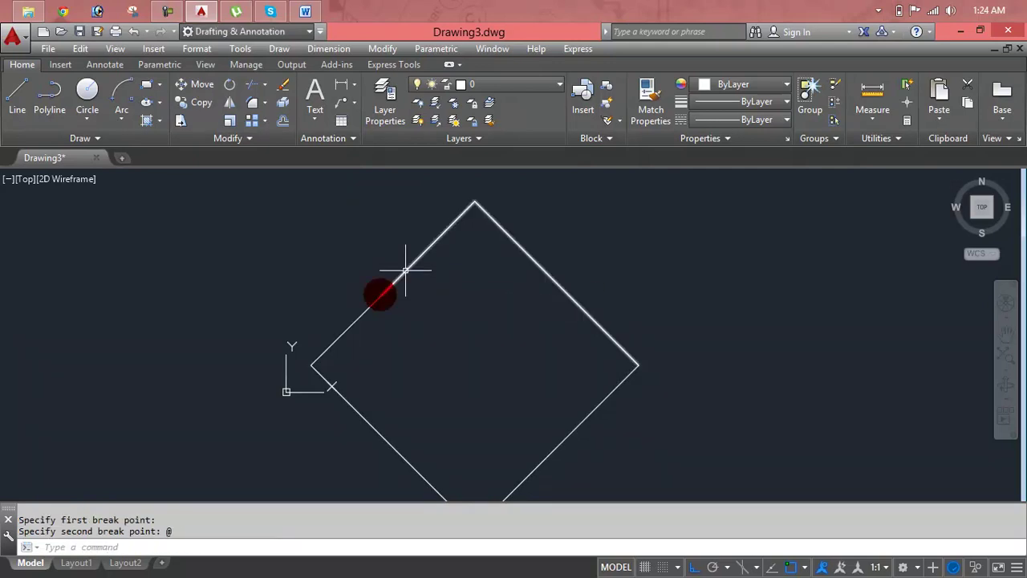
key(Return)
click(408, 271)
key(Delete)
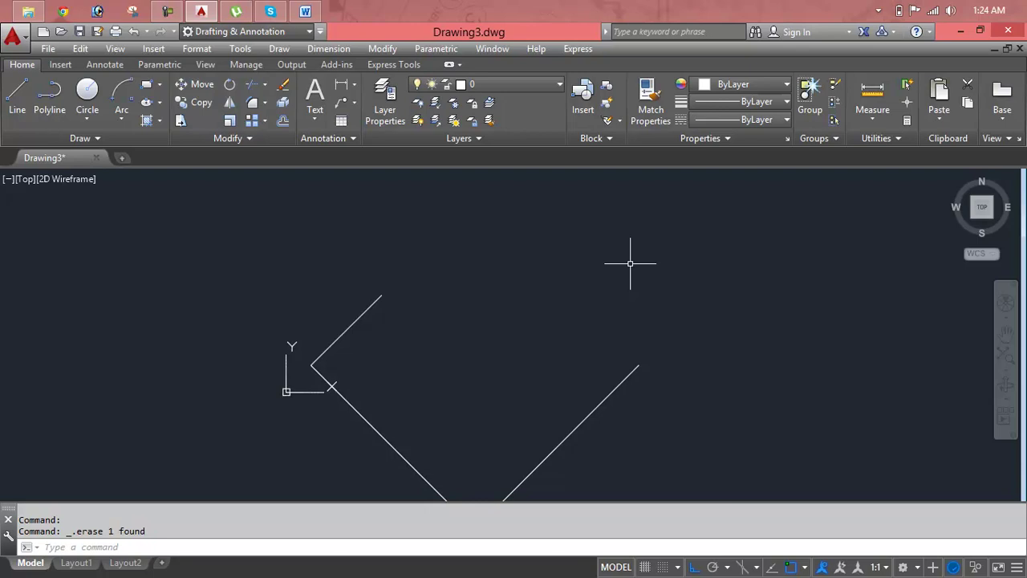
Window-select the remaining diamond pieces and delete them
click(700, 286)
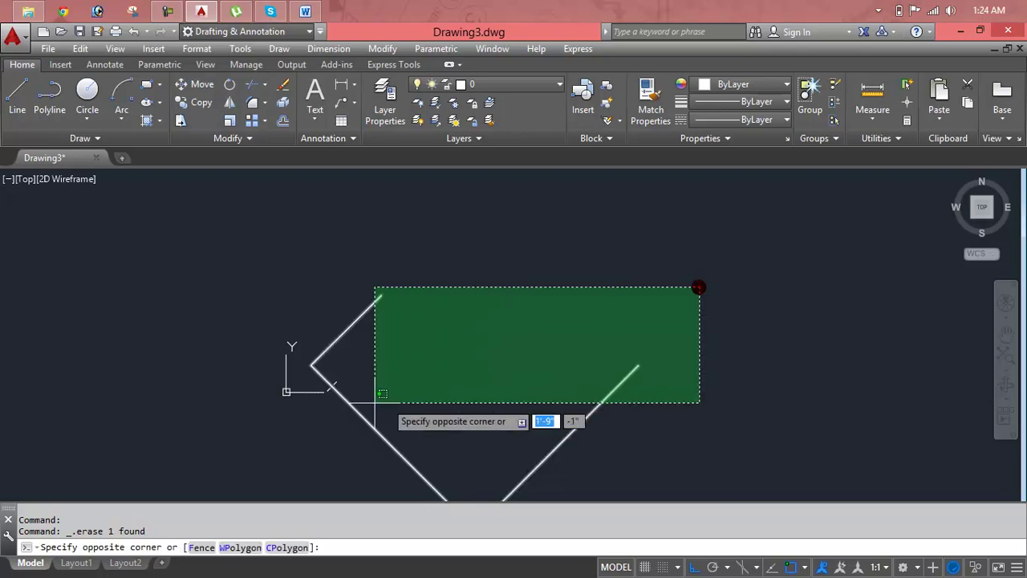
click(277, 406)
key(Delete)
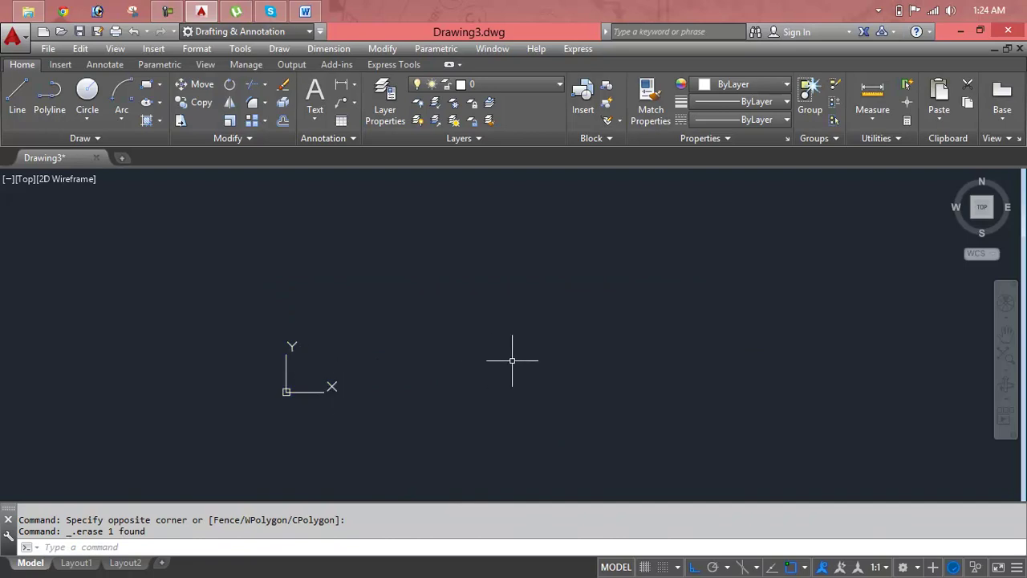
Turn off Display at UCS origin point in the UCS icon settings
text(uc)
key(Return)
click(433, 276)
click(433, 271)
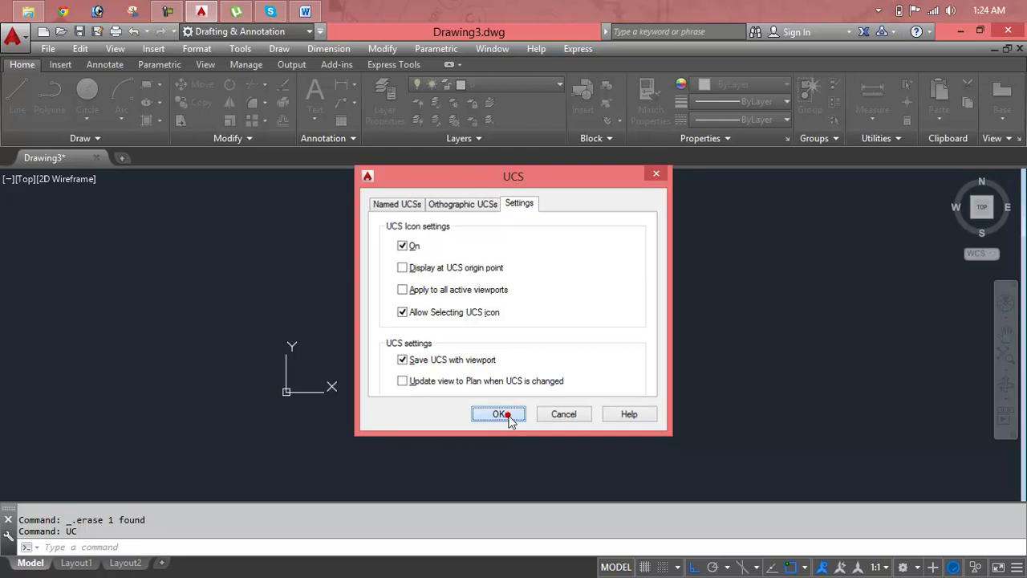
click(502, 414)
key(Escape)
key(Escape)
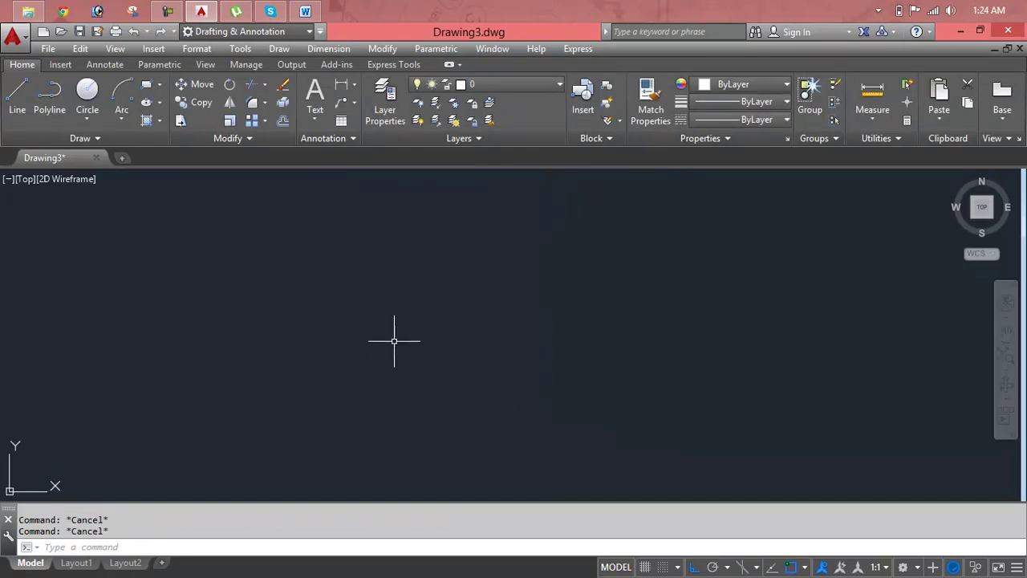
Draw a long horizontal line with the L command
text(l)
key(Return)
click(147, 278)
click(732, 278)
key(Escape)
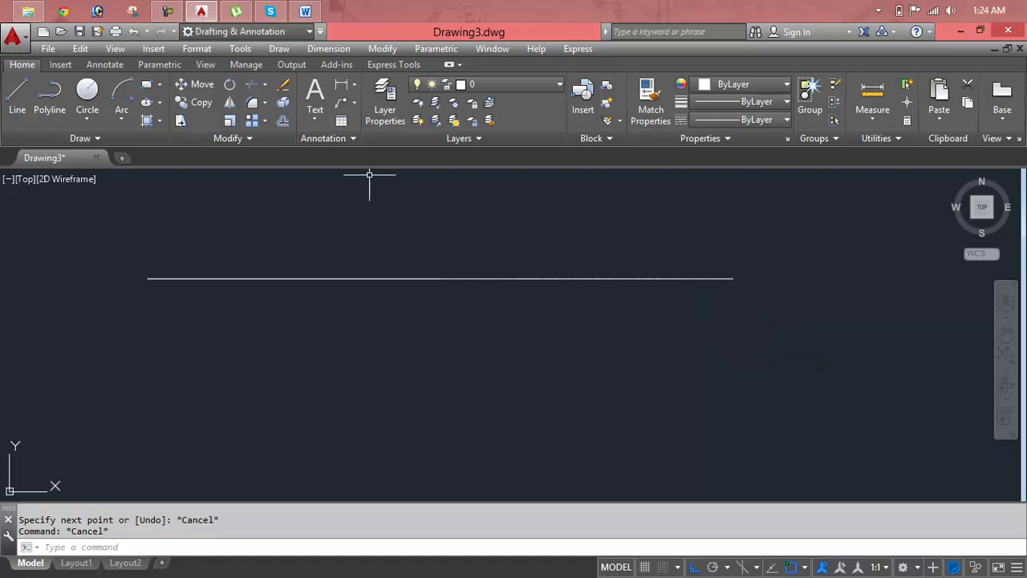
click(275, 138)
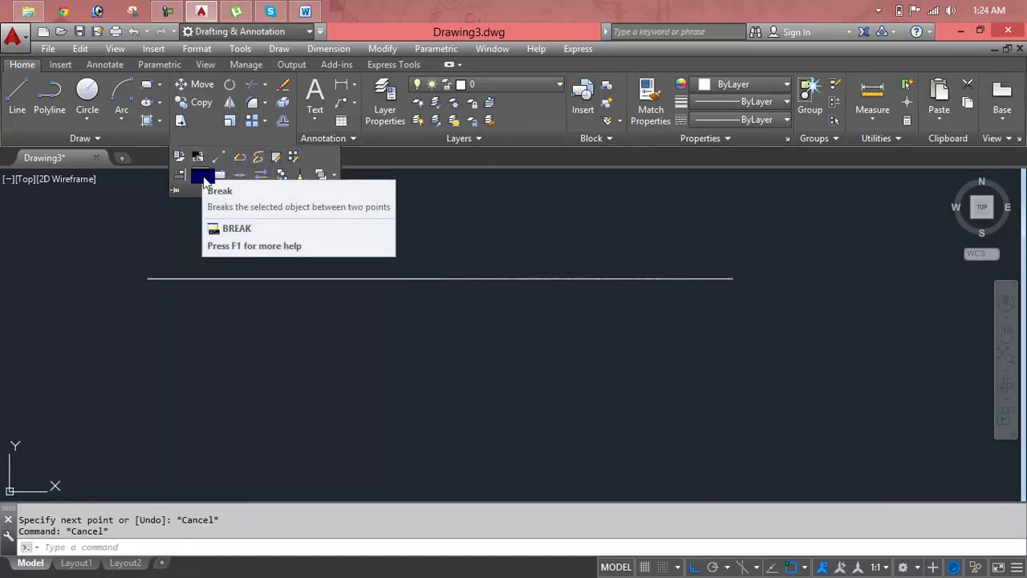
Break the horizontal line near its middle and delete the left part, centring what remains
click(223, 177)
click(252, 278)
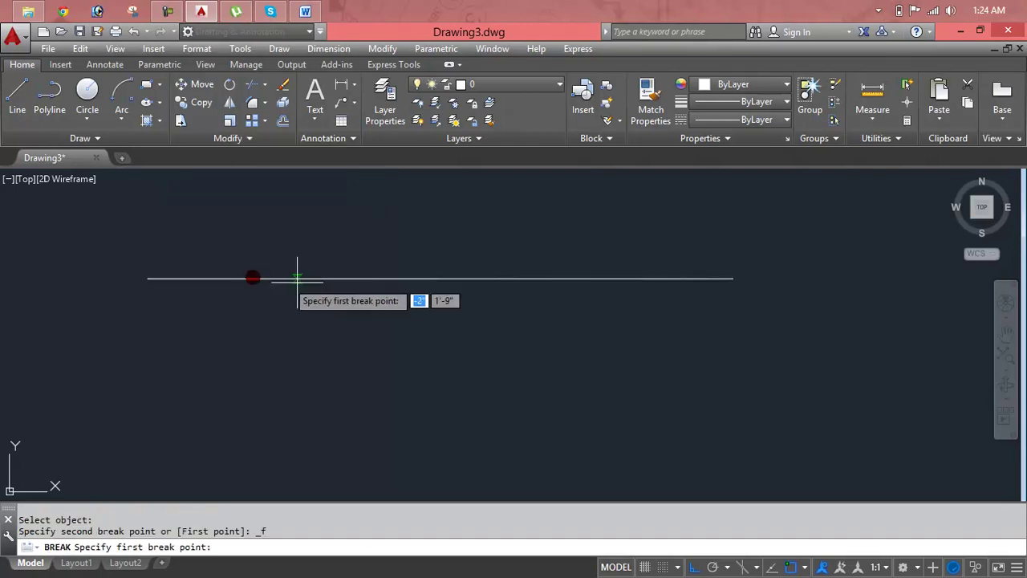
click(469, 279)
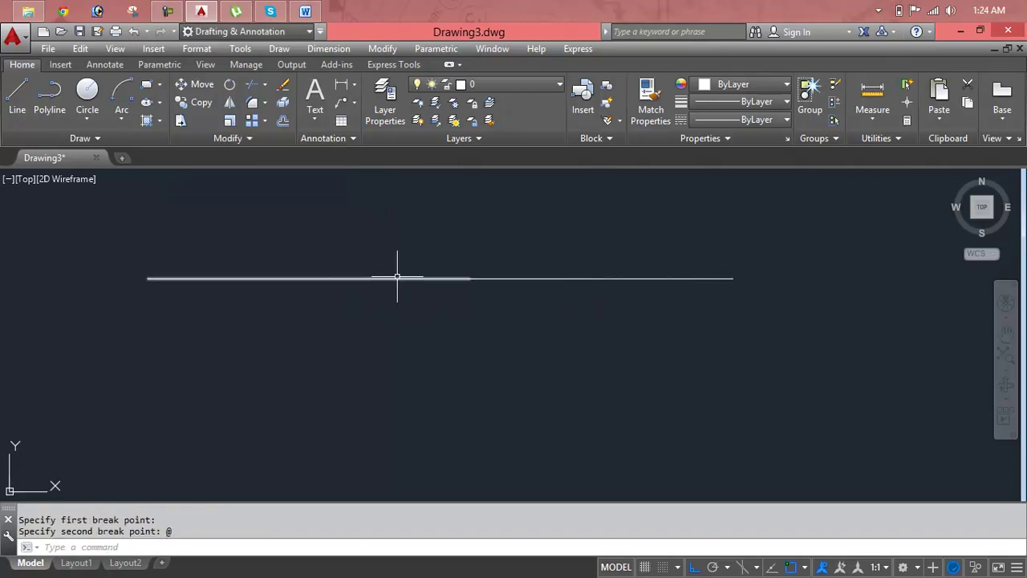
click(397, 278)
key(Delete)
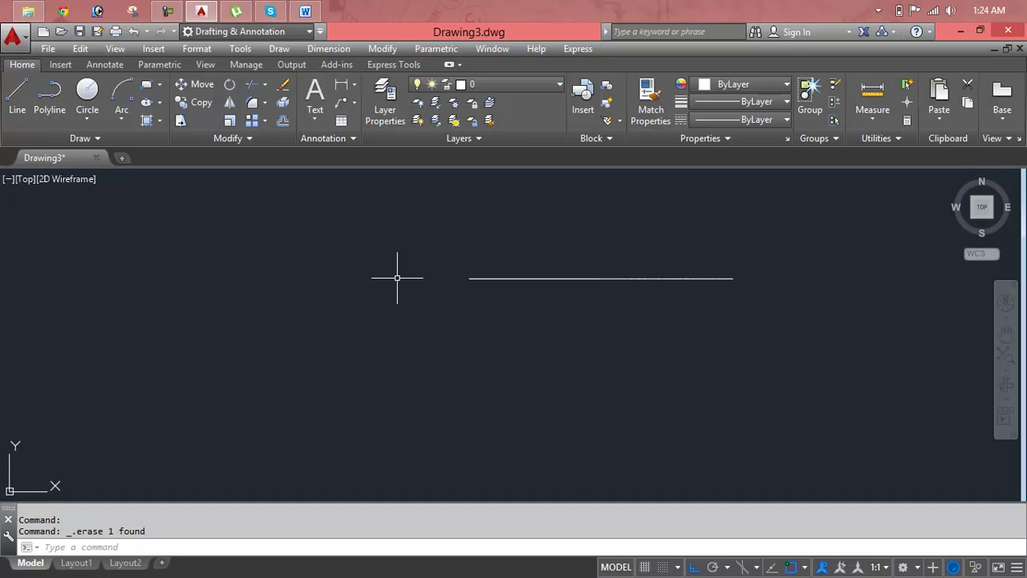
scroll(499, 278, up, 4)
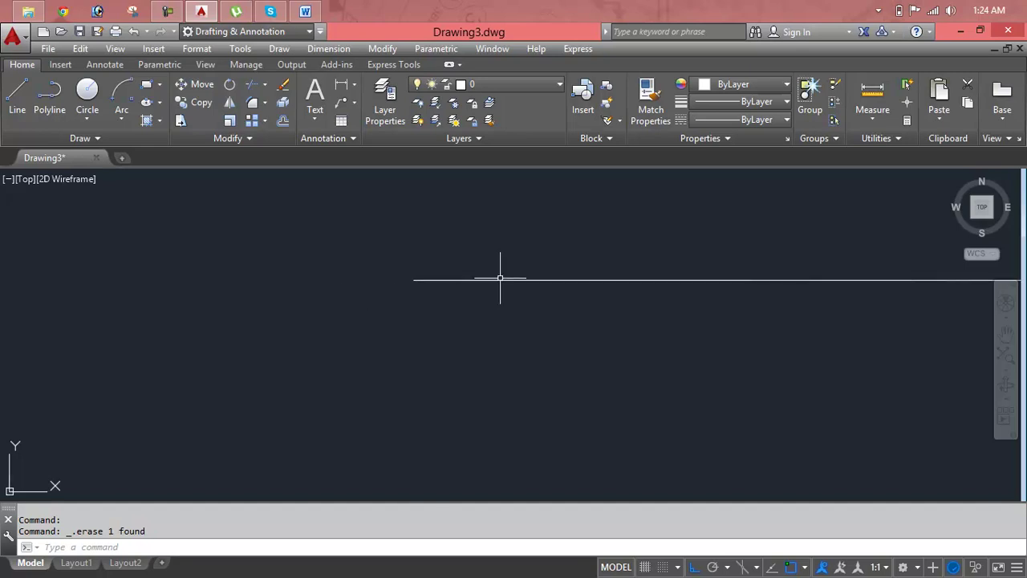
middle_drag(923, 282, 662, 325)
scroll(662, 323, down, 2)
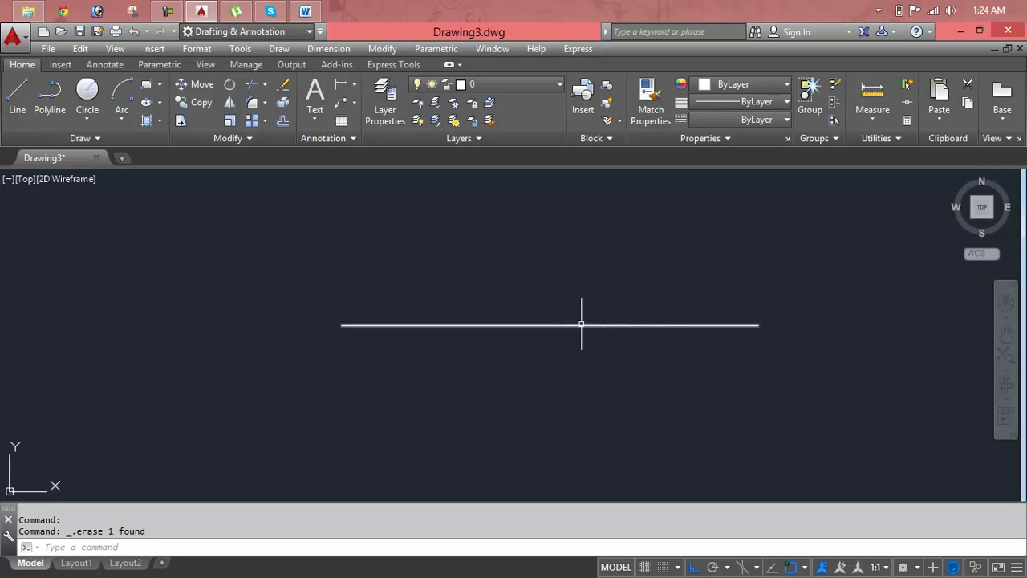